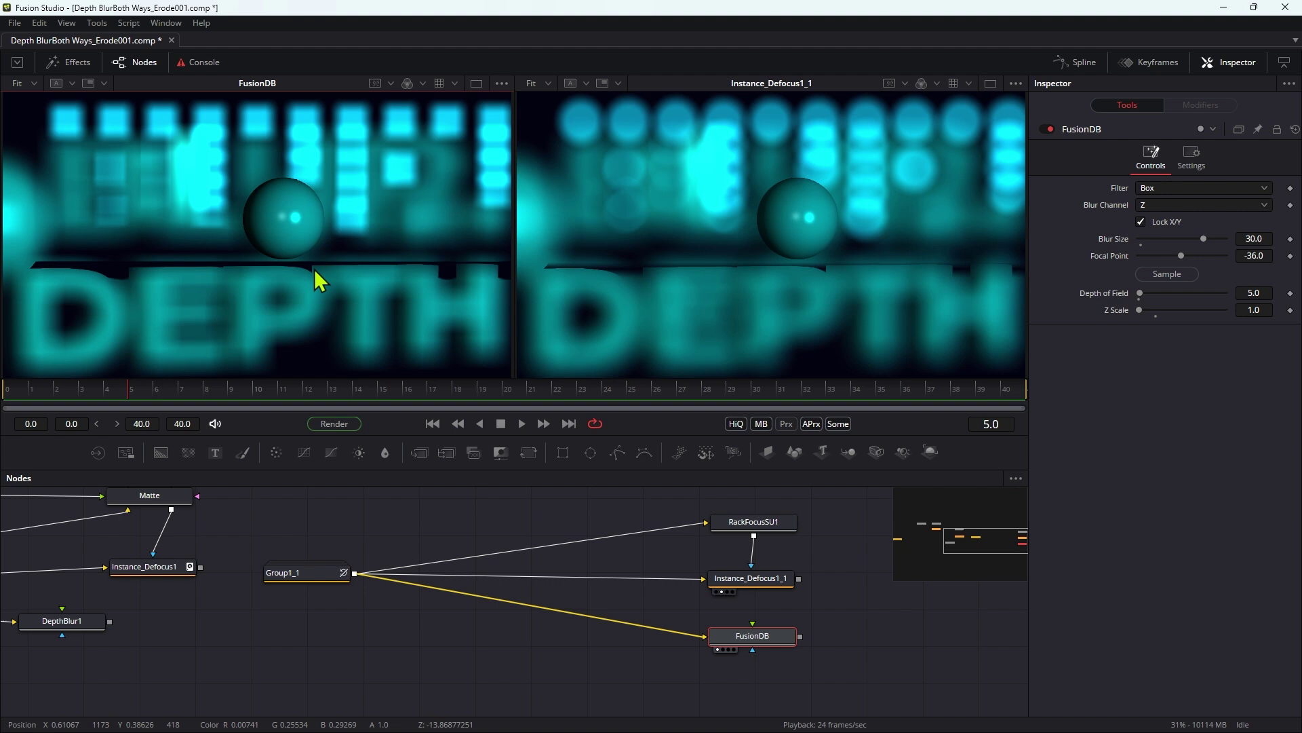
Fit the FusionDB flow view and show Instance_Defocus1 in the right viewer to compare defocus results
{"action": "scroll", "coordinate": [315, 269], "scroll_direction": "up", "scroll_amount": 3}
{"action": "scroll", "coordinate": [405, 337], "scroll_direction": "down", "scroll_amount": 1}
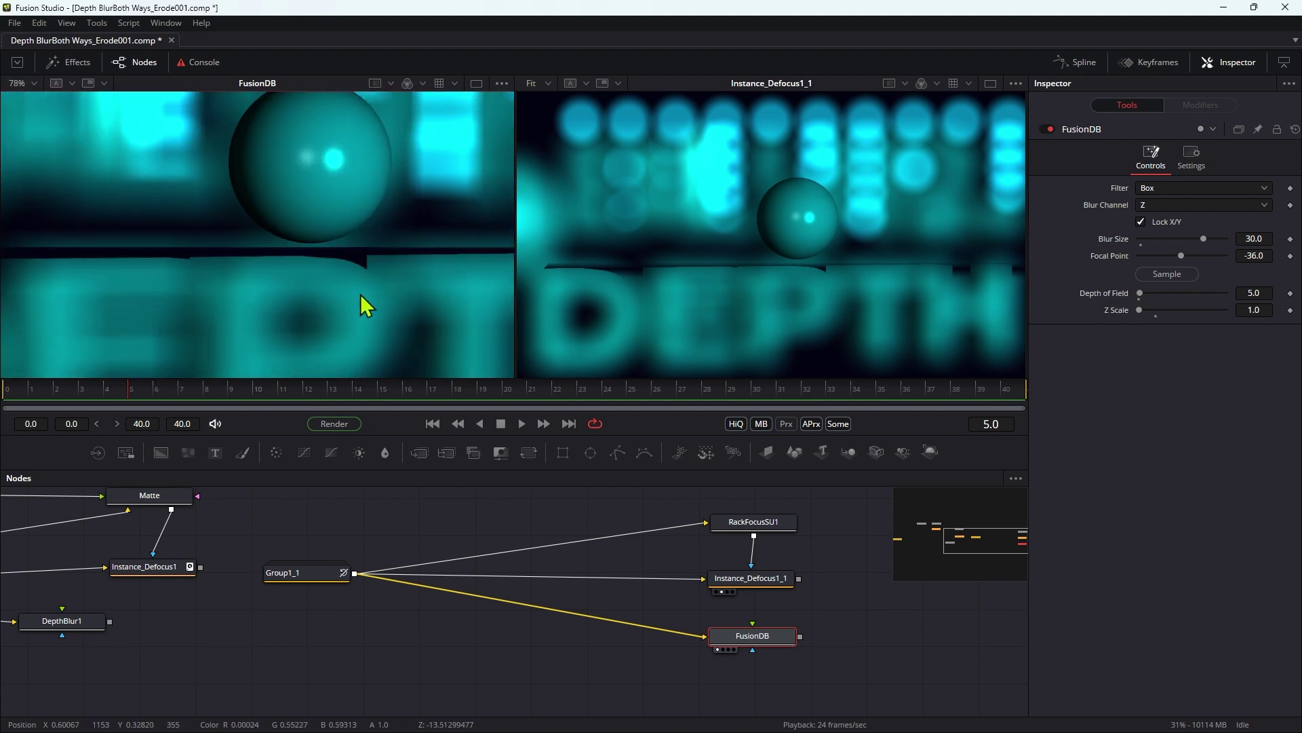
{"action": "scroll", "coordinate": [361, 295], "scroll_direction": "down", "scroll_amount": 3}
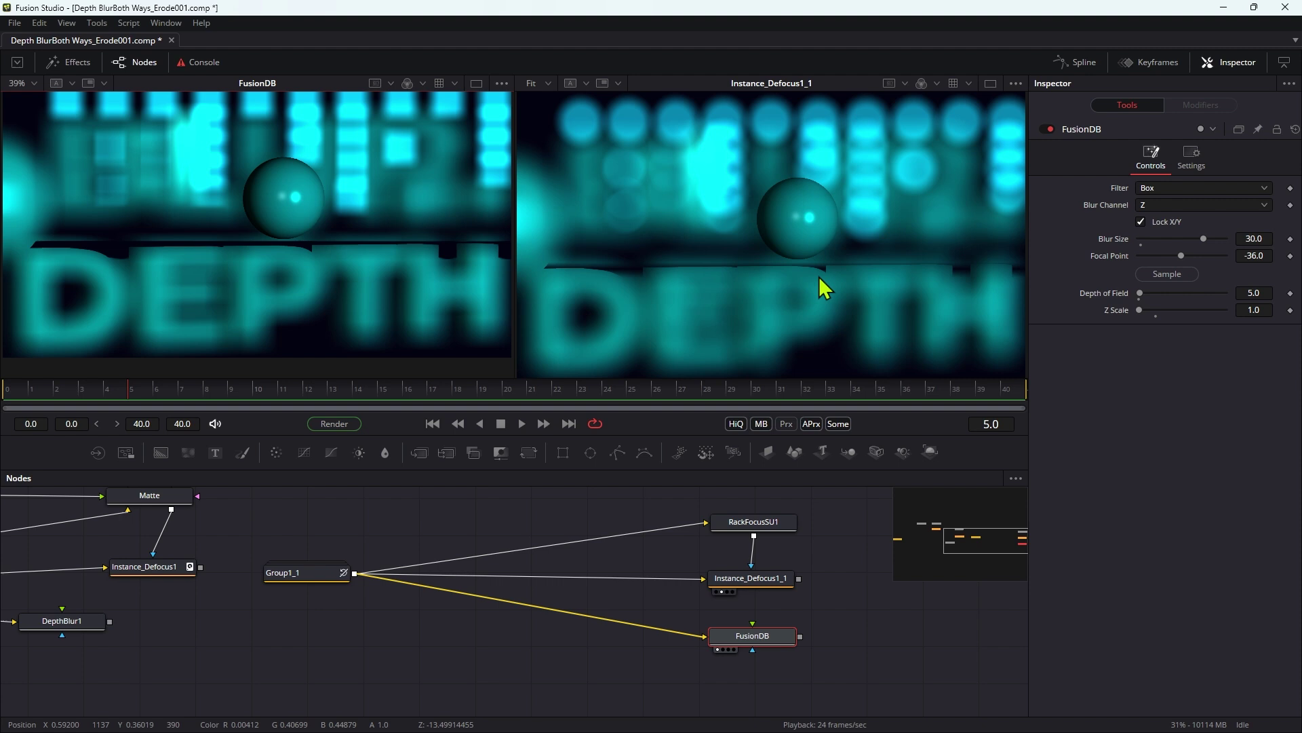
{"action": "key", "text": "ctrl+f"}
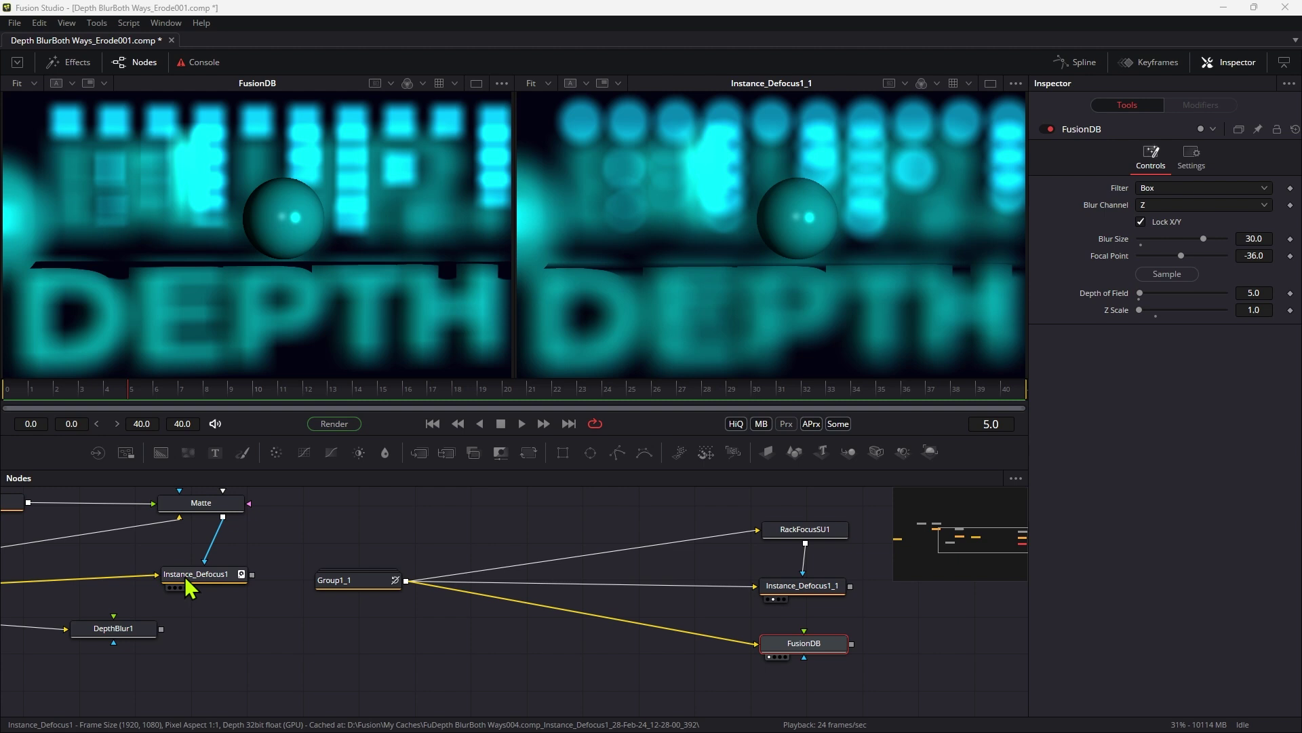
{"action": "left_click", "coordinate": [177, 588]}
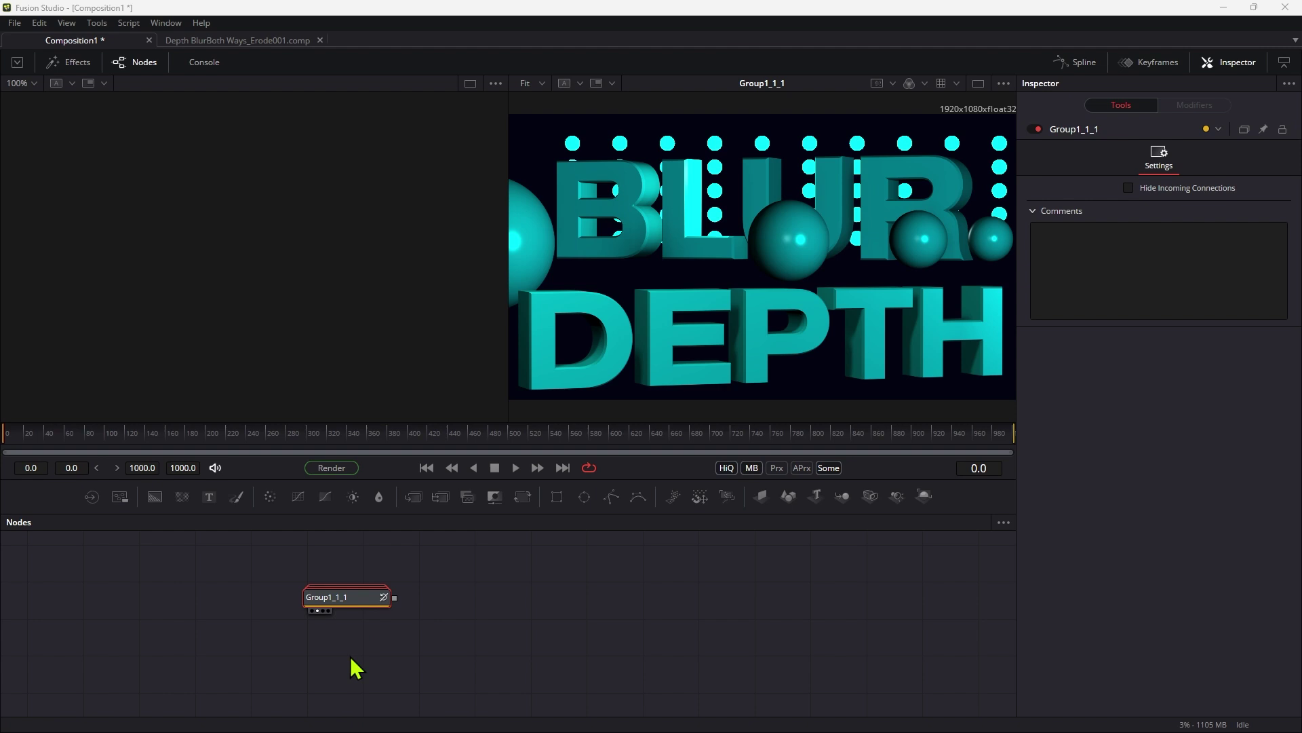
Add a Custom Tool node via the 'CU' search and wire Group1_1_1's output into CustomTool1
{"action": "mouse_move", "coordinate": [355, 601]}
{"action": "left_mouse_down"}
{"action": "mouse_move", "coordinate": [314, 621]}
{"action": "mouse_move", "coordinate": [340, 606]}
{"action": "left_mouse_up"}
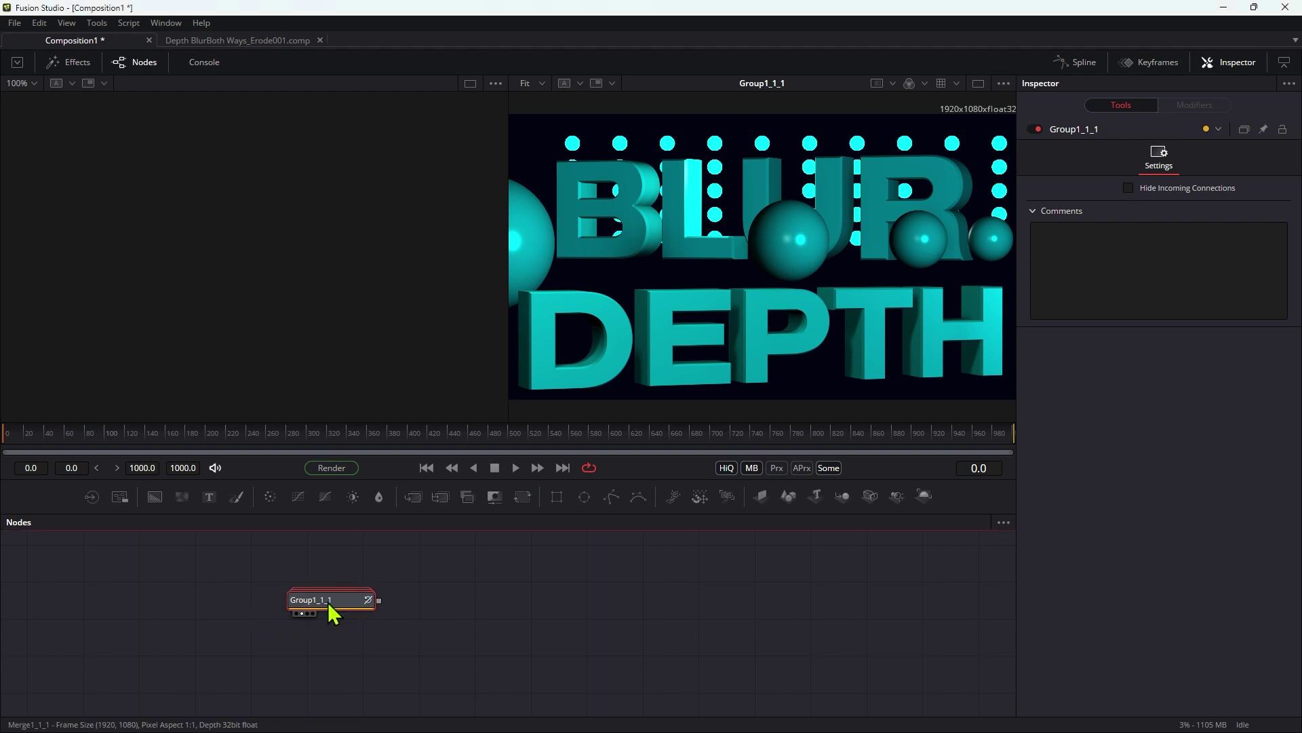
{"action": "mouse_move", "coordinate": [329, 603]}
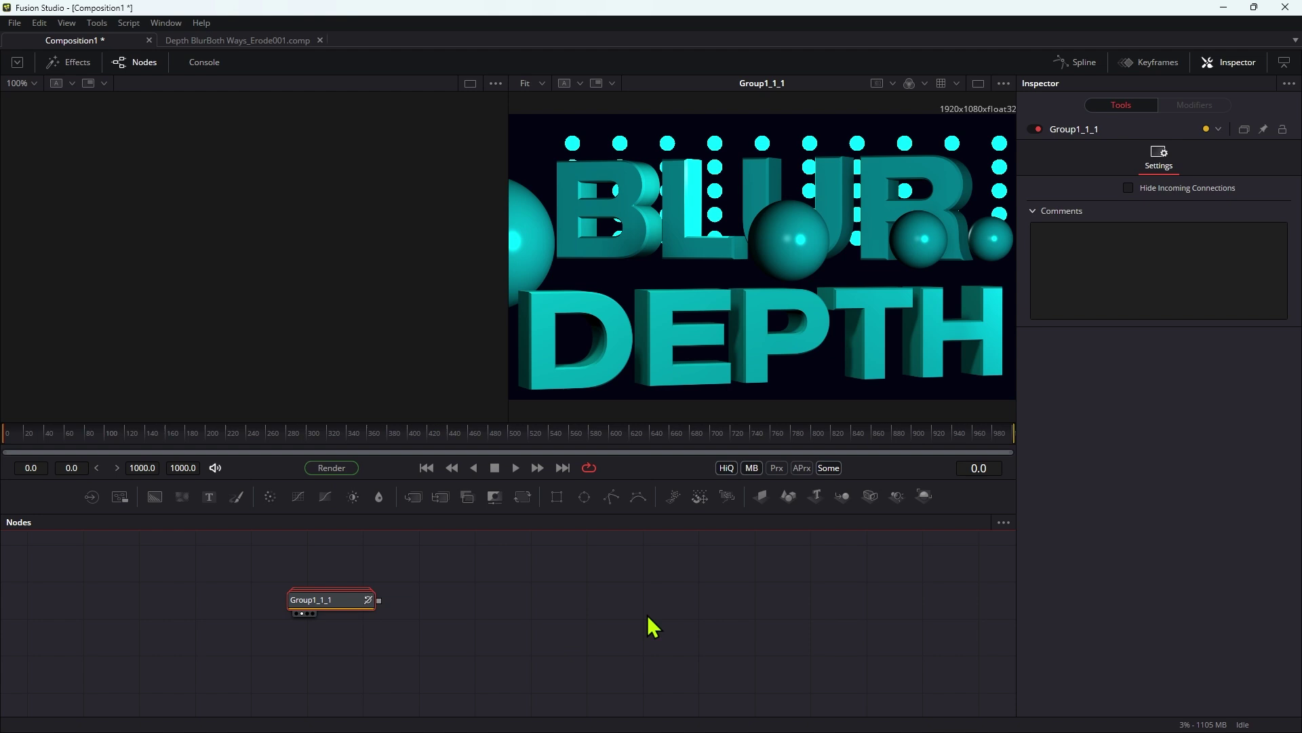
{"action": "left_click", "coordinate": [531, 582]}
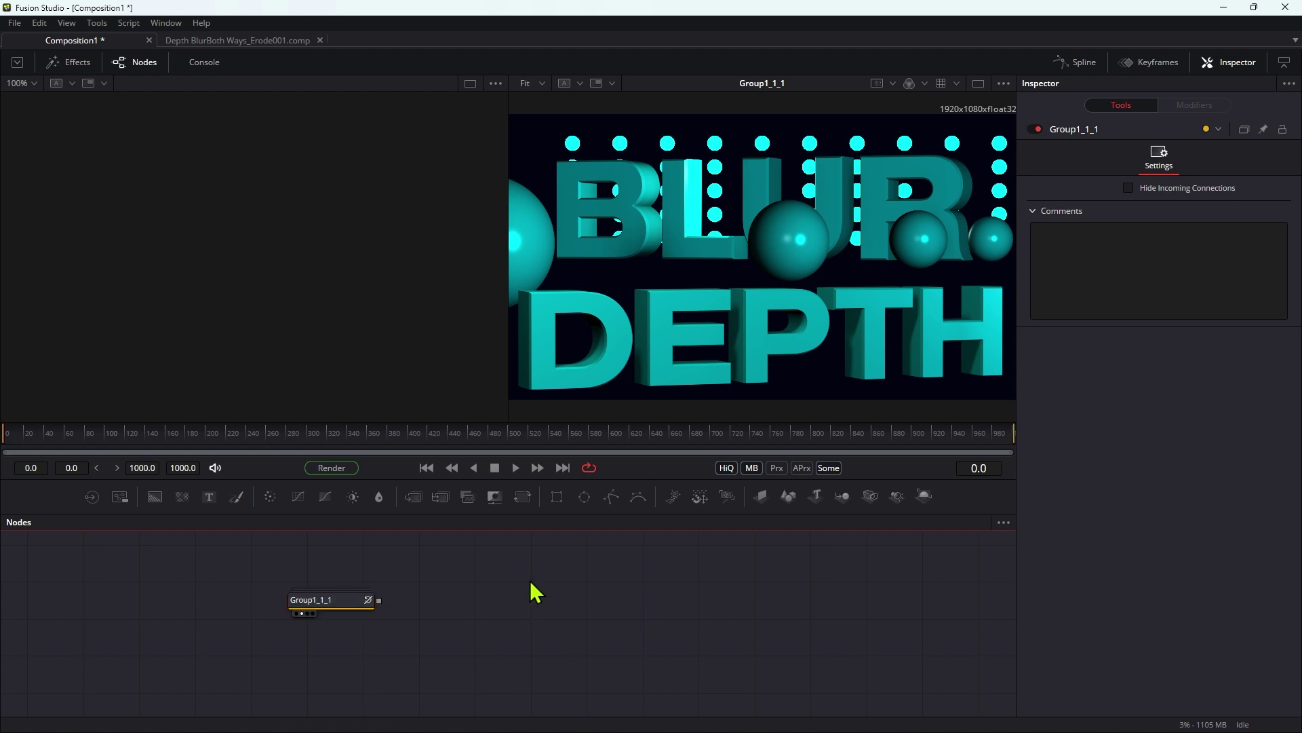
{"action": "key", "text": "shift+space"}
{"action": "type", "text": "CU"}
{"action": "key", "text": "Down"}
{"action": "key", "text": "Down"}
{"action": "key", "text": "Down"}
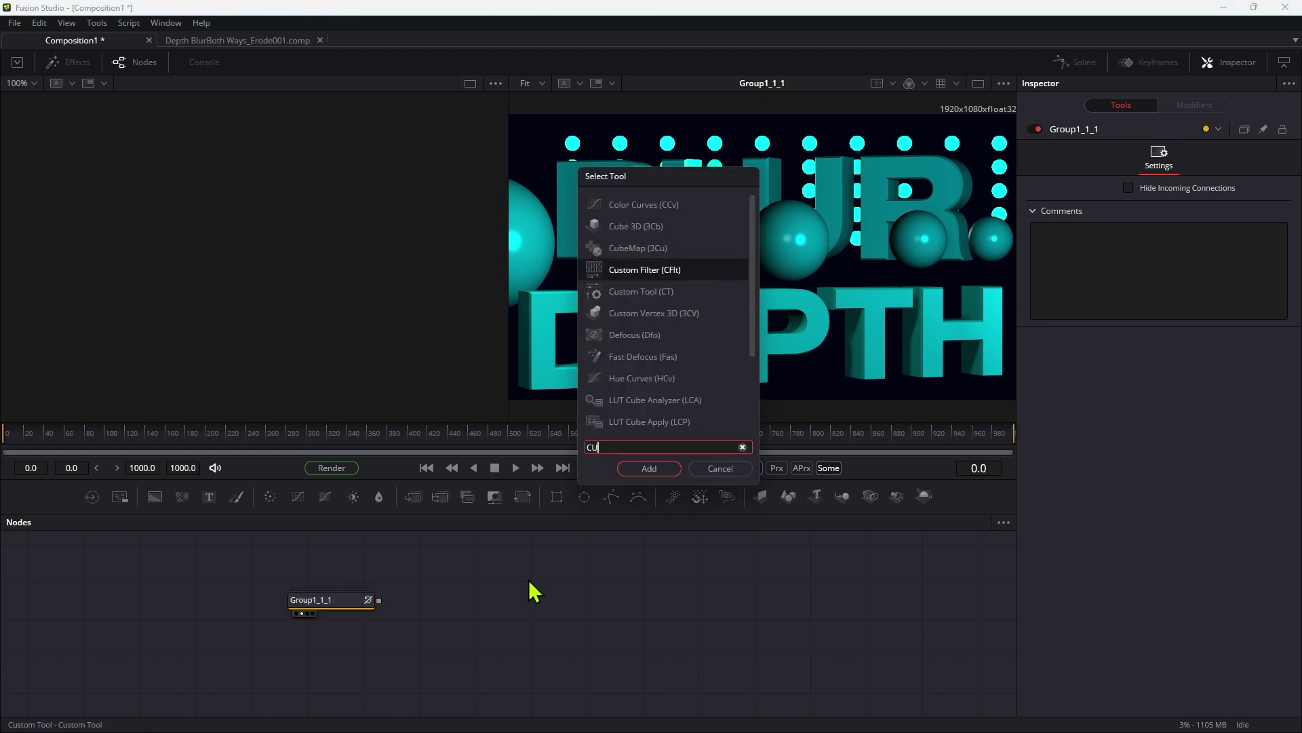
{"action": "key", "text": "Return"}
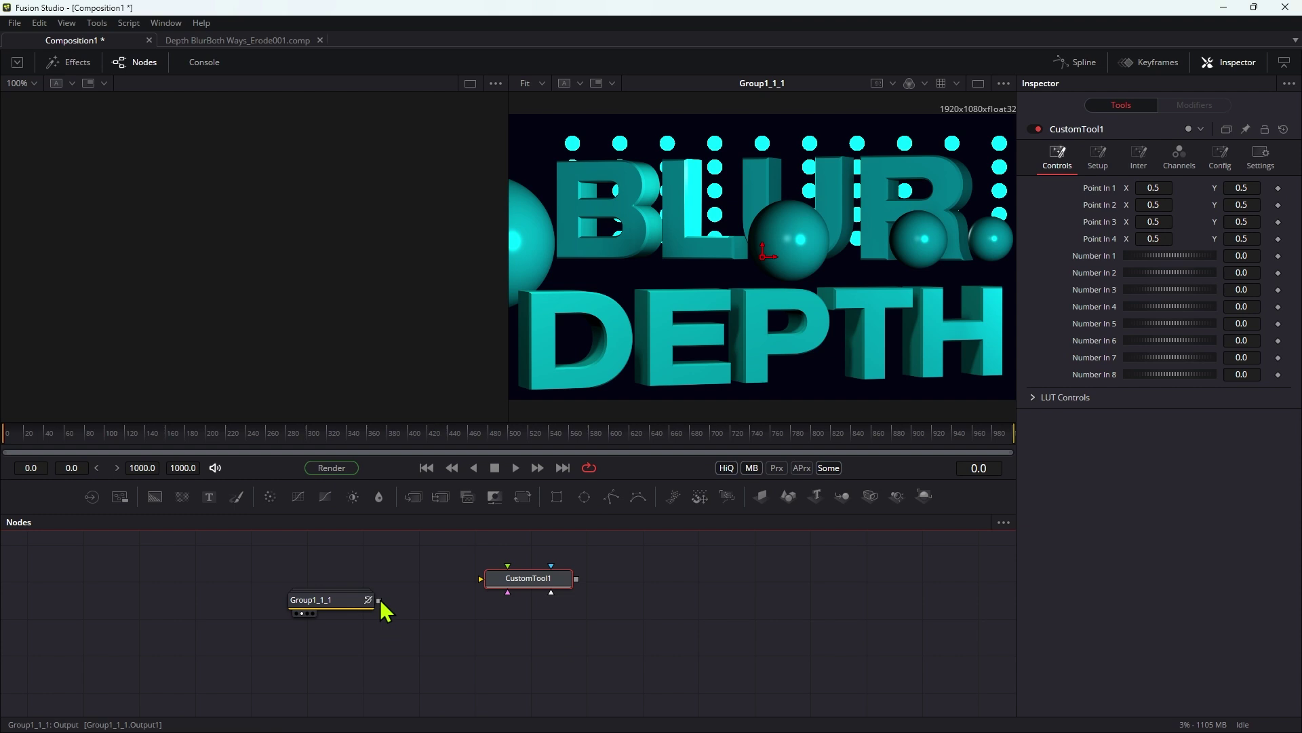
{"action": "left_click_drag", "start_coordinate": [379, 600], "coordinate": [542, 588]}
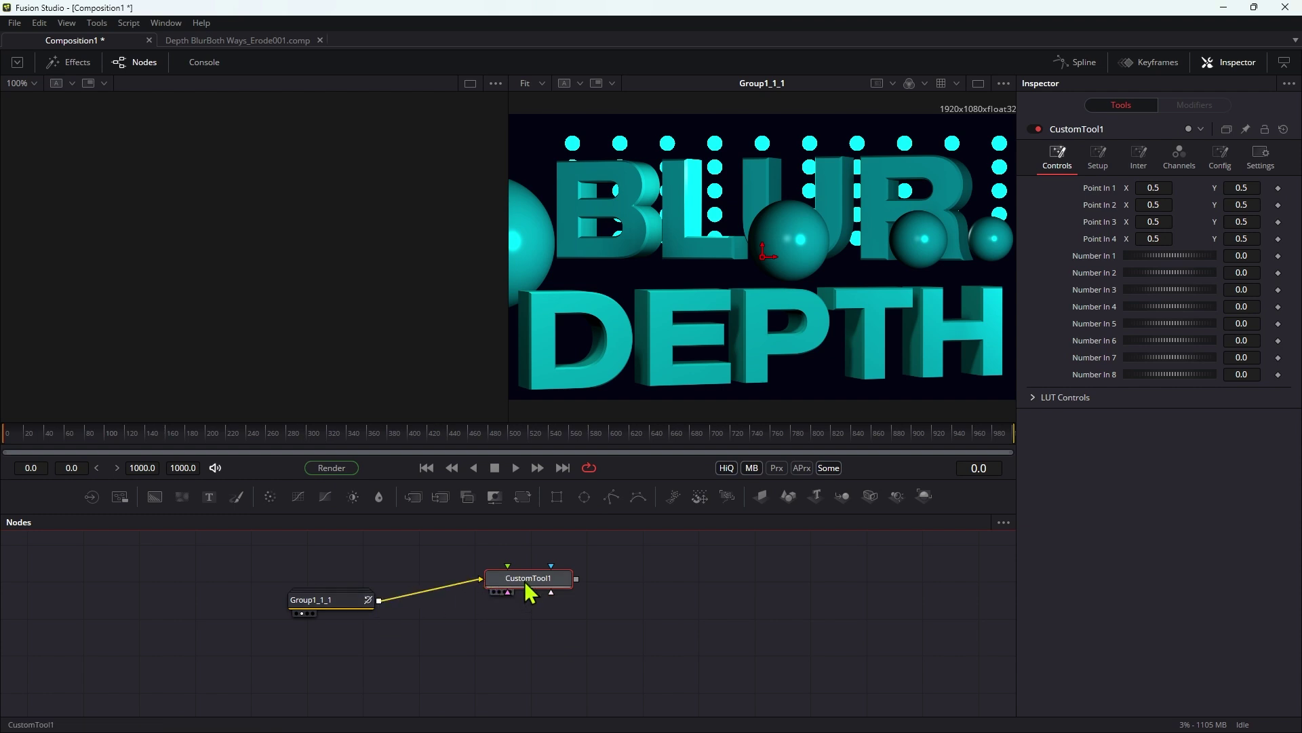
In the custom tool's Config, hide the unused Number 3 through 8 controls
{"action": "left_click", "coordinate": [1223, 159]}
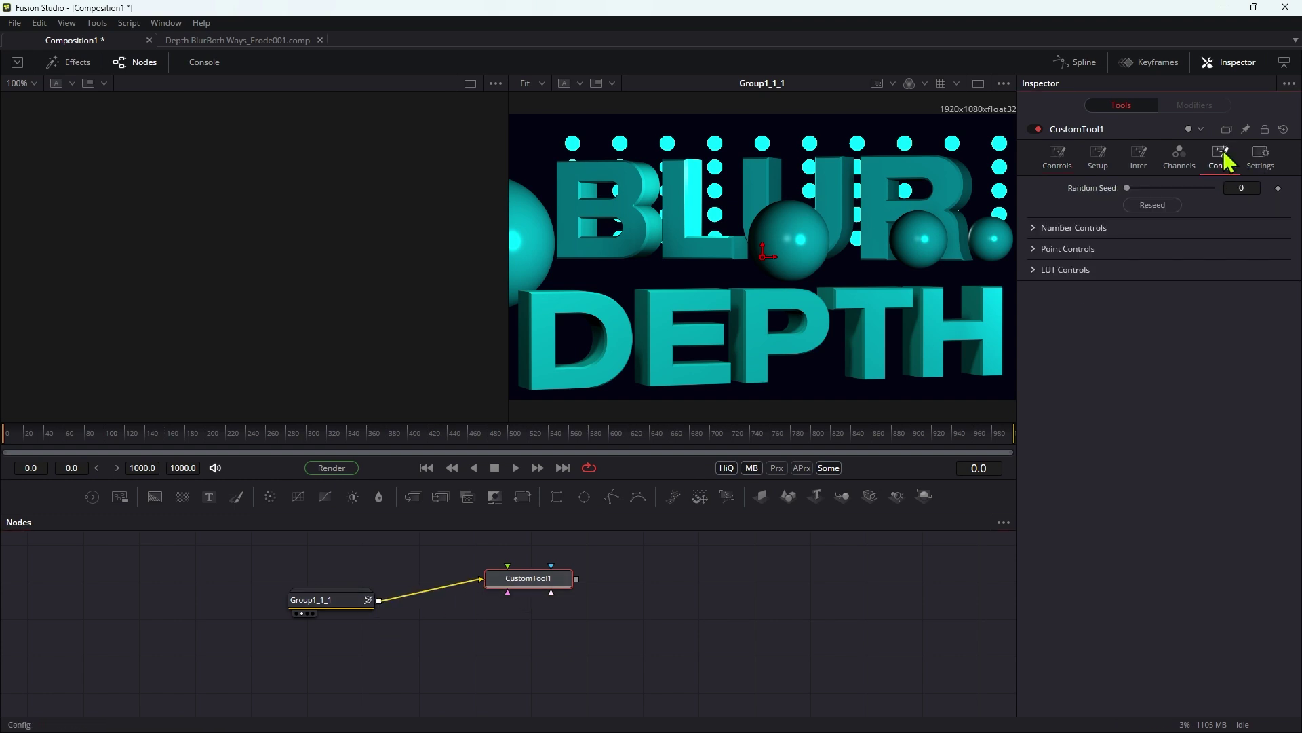
{"action": "left_click", "coordinate": [1034, 228]}
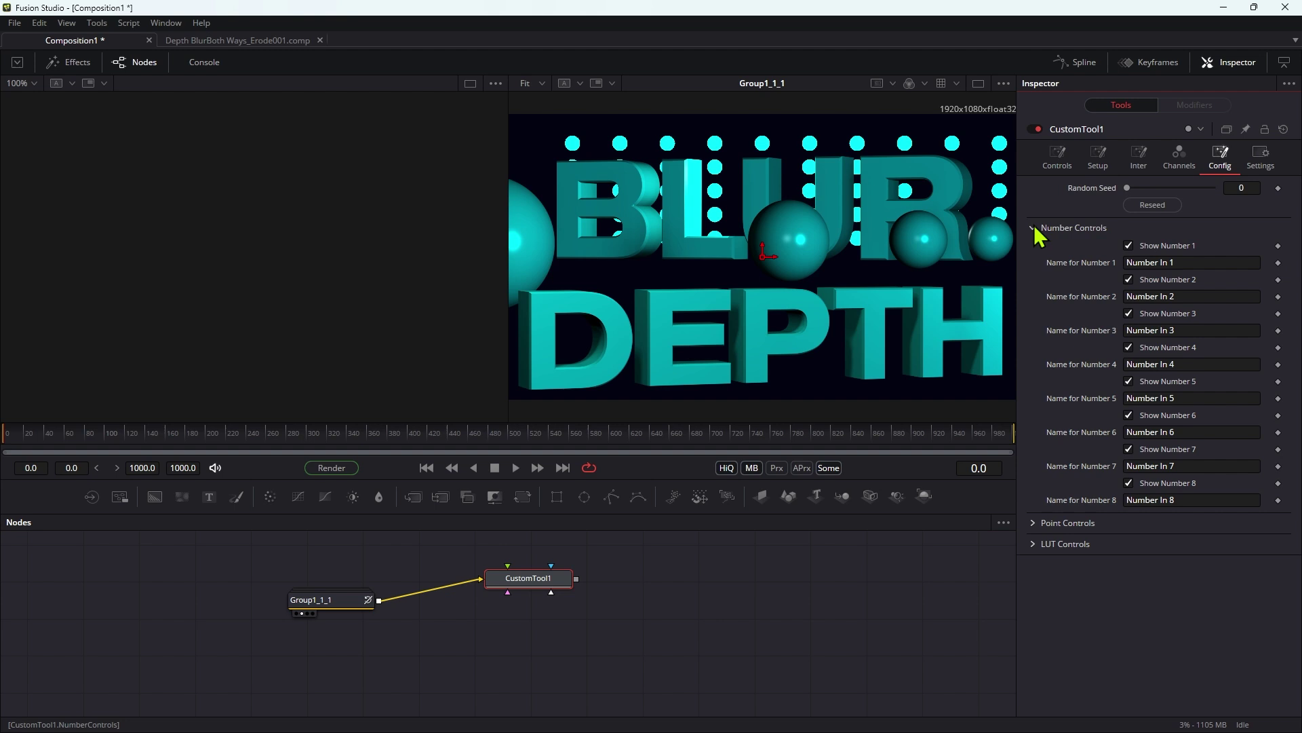
{"action": "left_click", "coordinate": [1129, 483]}
{"action": "left_click", "coordinate": [1129, 449]}
{"action": "left_click", "coordinate": [1129, 416]}
{"action": "left_click", "coordinate": [1129, 381]}
{"action": "left_click", "coordinate": [1129, 347]}
{"action": "left_click", "coordinate": [1129, 313]}
Rename Number 1 to 'Focal Point' and Number 2 to 'Depth'
{"action": "left_click", "coordinate": [1191, 263]}
{"action": "type", "text": "foc"}
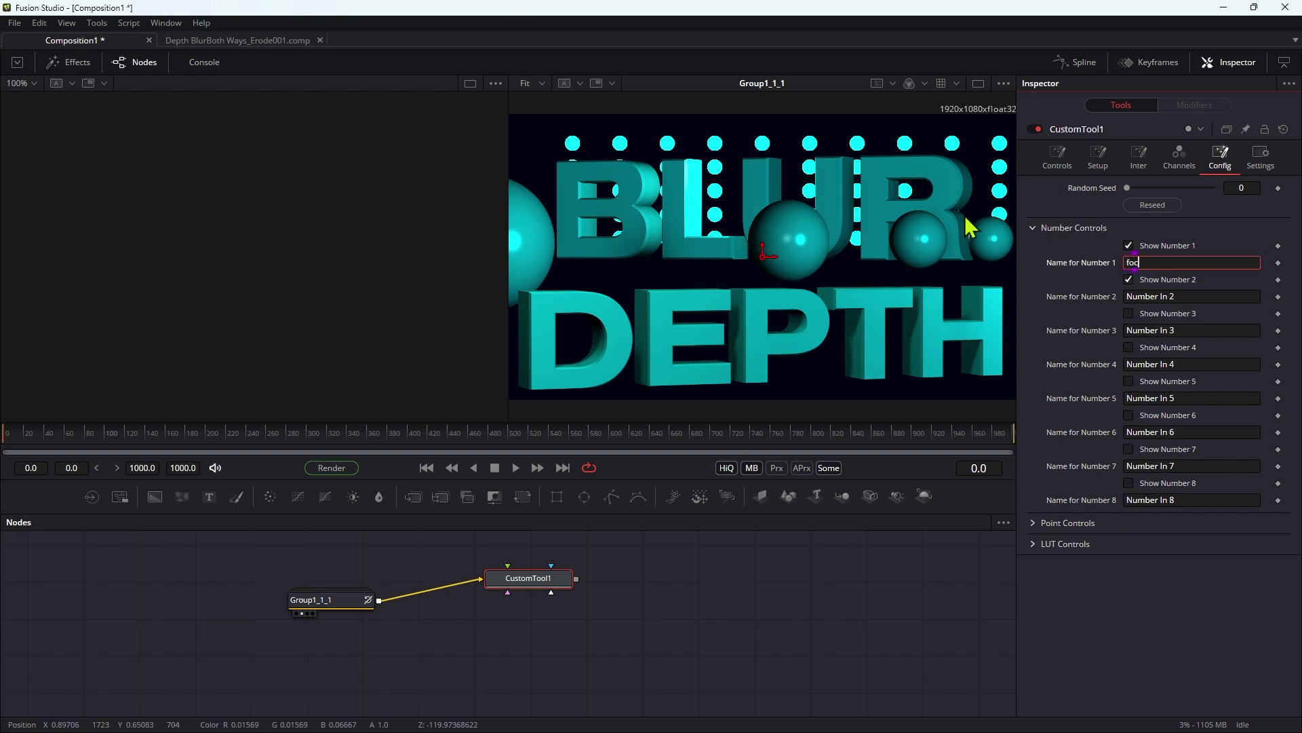
{"action": "key", "text": "BackSpace"}
{"action": "key", "text": "BackSpace"}
{"action": "key", "text": "BackSpace"}
{"action": "type", "text": "Focal Point"}
{"action": "key", "text": "Tab"}
{"action": "type", "text": "Depth"}
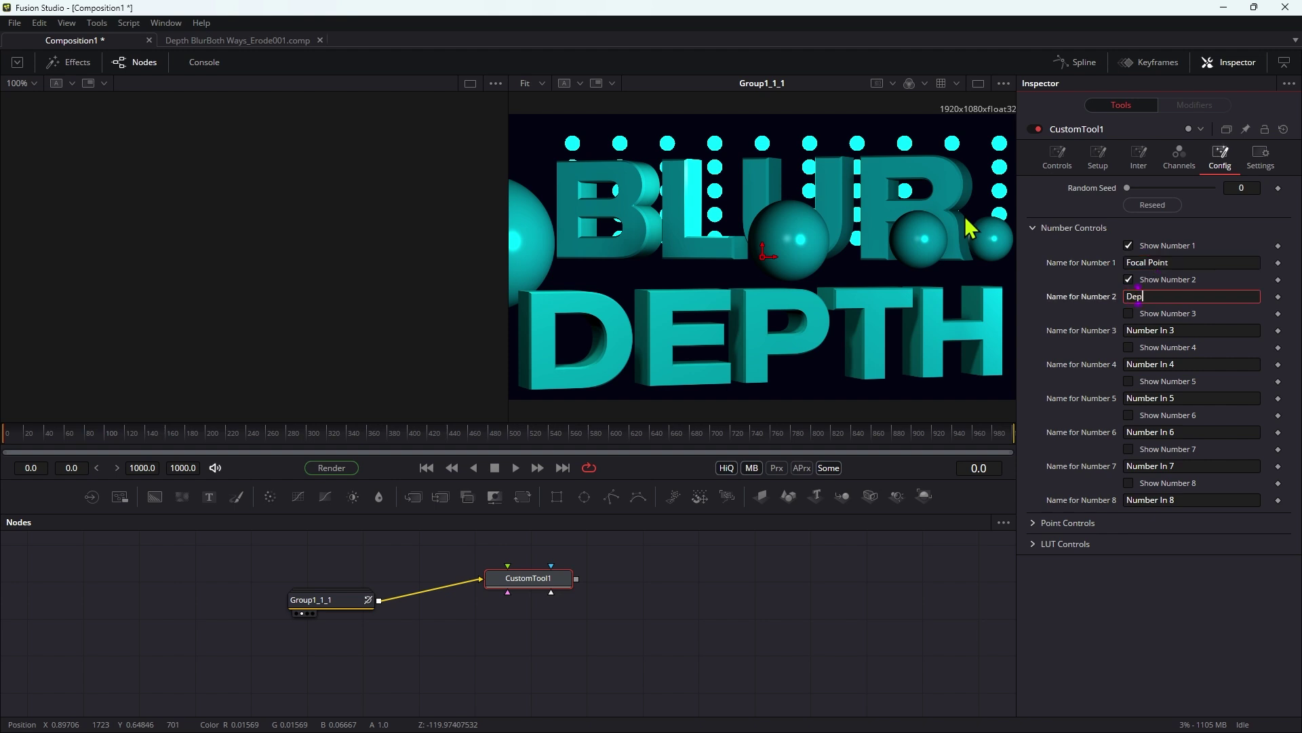
{"action": "key", "text": "Tab"}
Hide the unused point controls and return to the tool's main controls
{"action": "left_click", "coordinate": [1058, 523]}
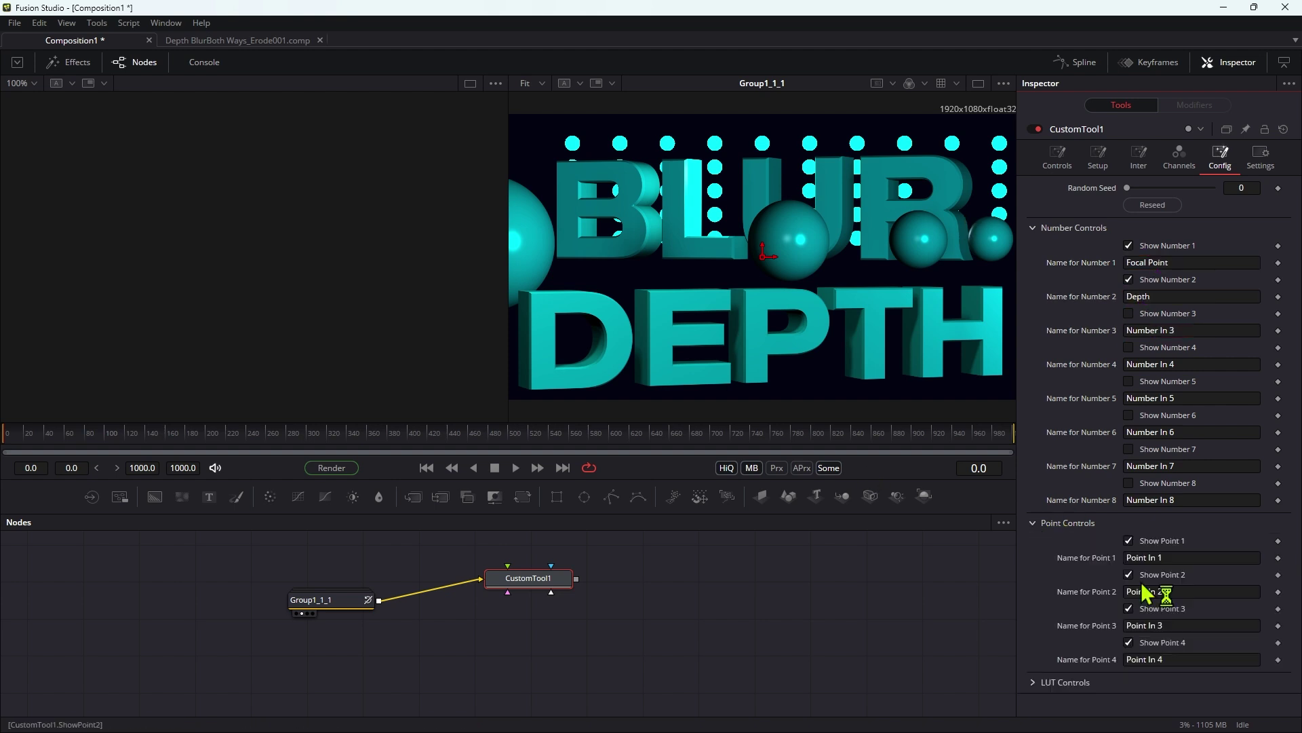
{"action": "left_click", "coordinate": [1129, 541]}
{"action": "left_click", "coordinate": [1128, 574]}
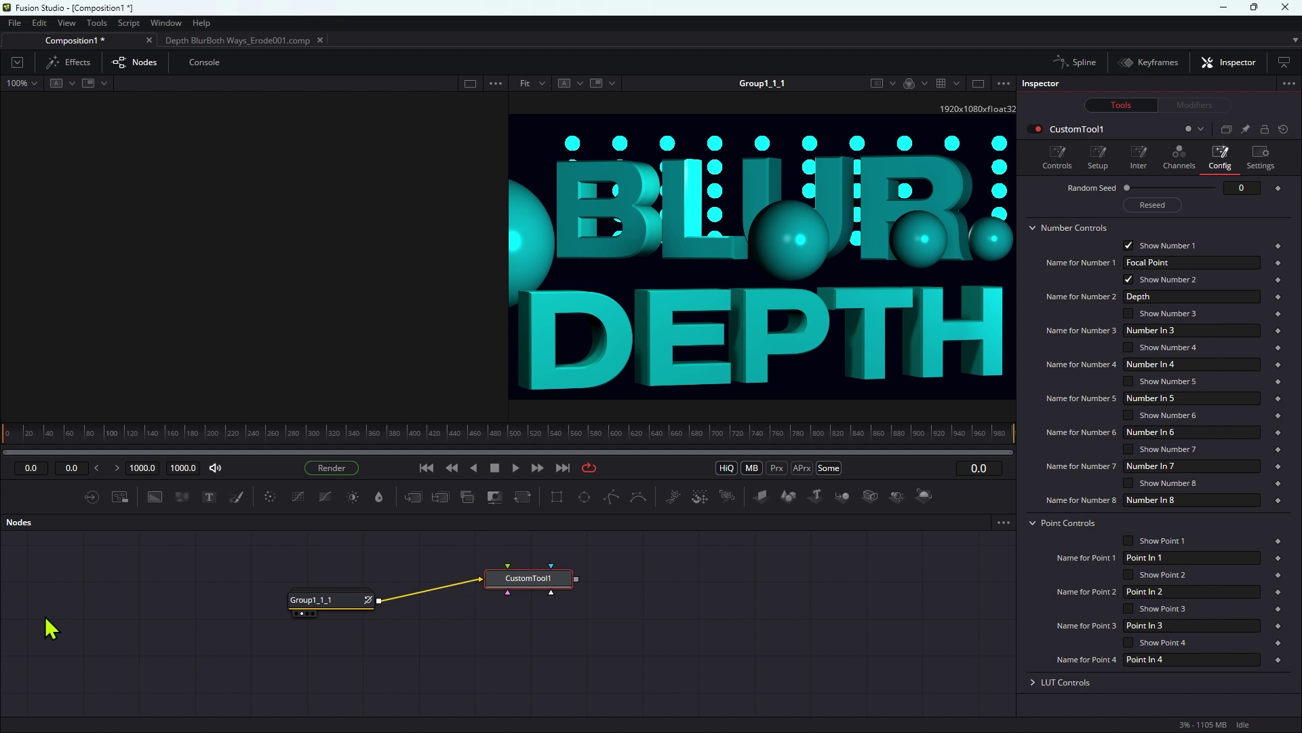
{"action": "left_click", "coordinate": [1057, 157]}
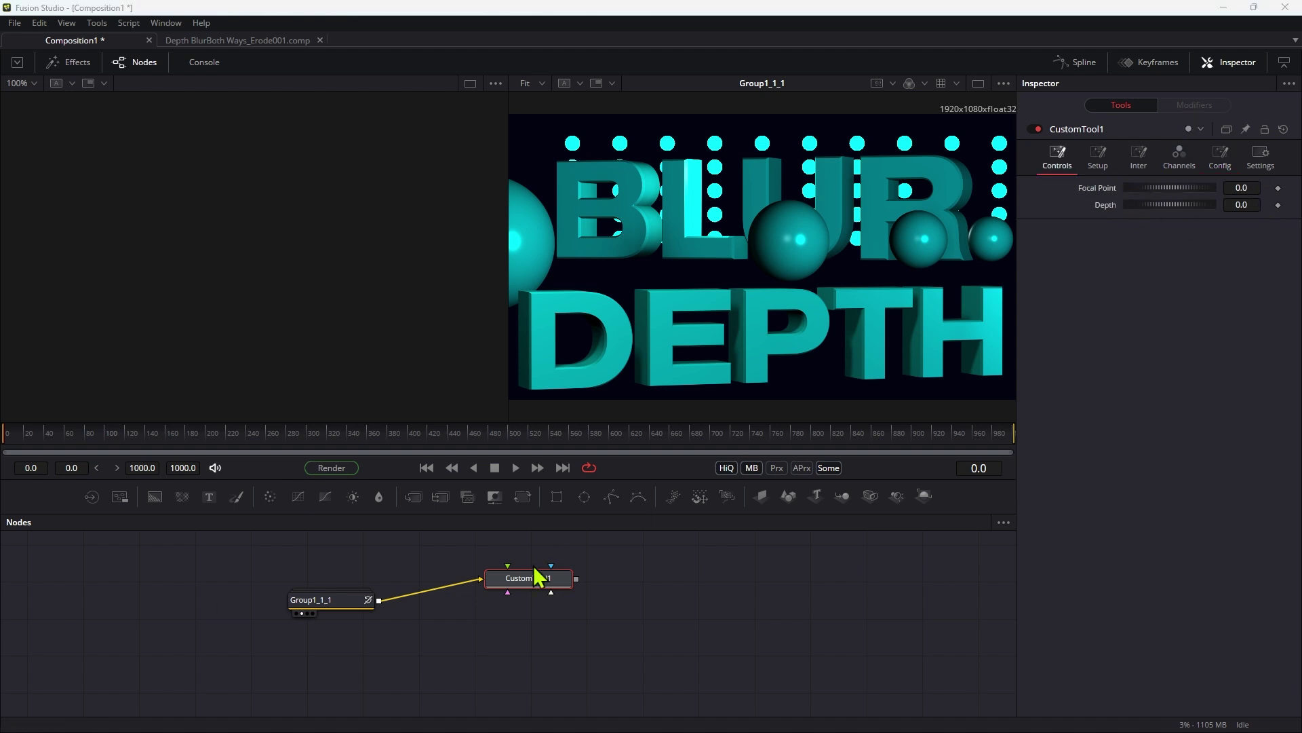
{"action": "left_click_drag", "start_coordinate": [527, 581], "coordinate": [824, 192]}
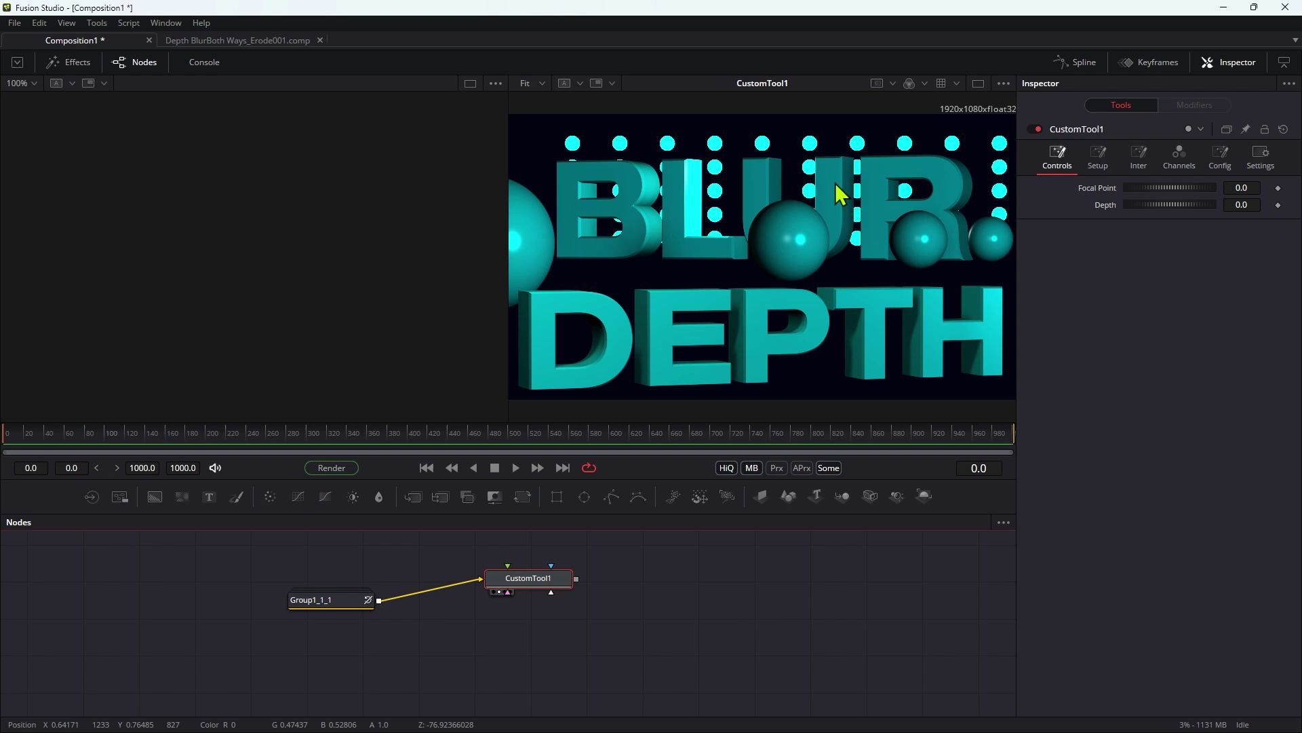
Set Focal Point to -36 and Depth to 5
{"action": "left_click", "coordinate": [1248, 188]}
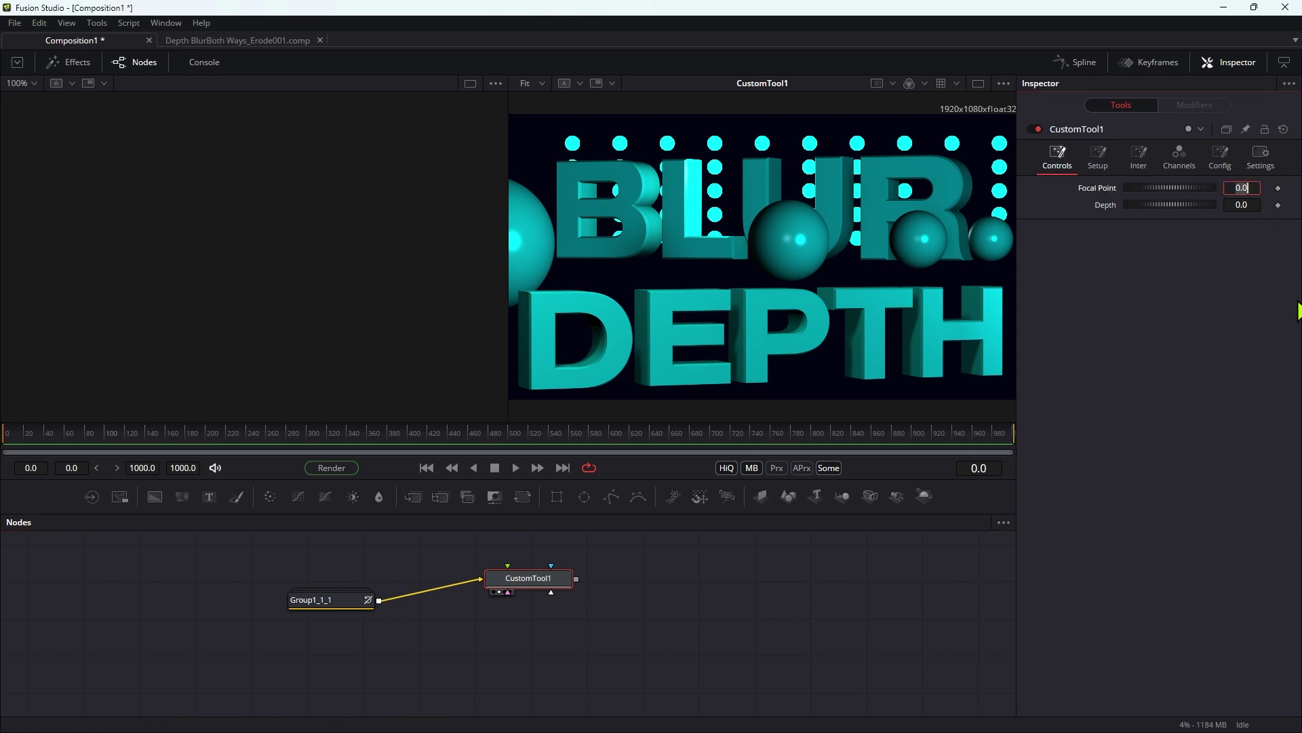
{"action": "type", "text": "-36"}
{"action": "key", "text": "Tab"}
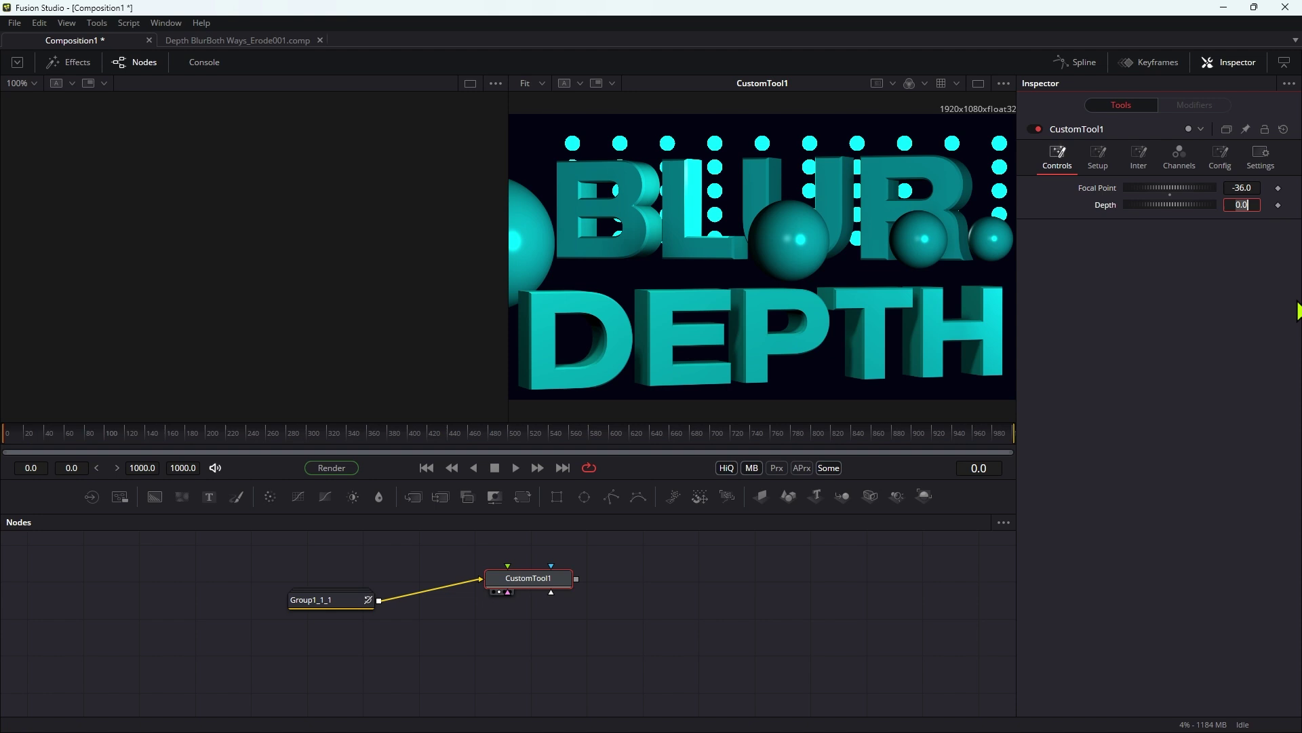
{"action": "type", "text": "5"}
{"action": "key", "text": "Tab"}
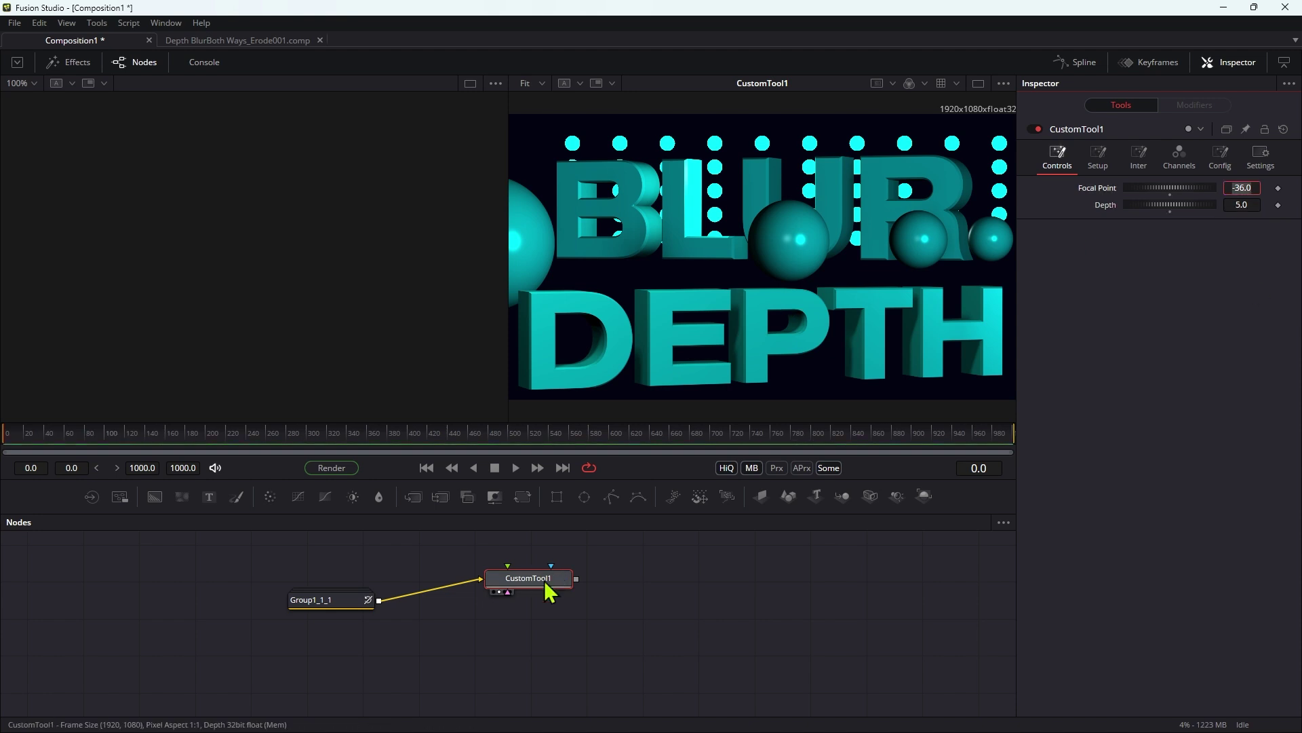
{"action": "mouse_move", "coordinate": [537, 577]}
{"action": "left_mouse_down"}
{"action": "mouse_move", "coordinate": [587, 601]}
{"action": "mouse_move", "coordinate": [560, 588]}
{"action": "left_mouse_up"}
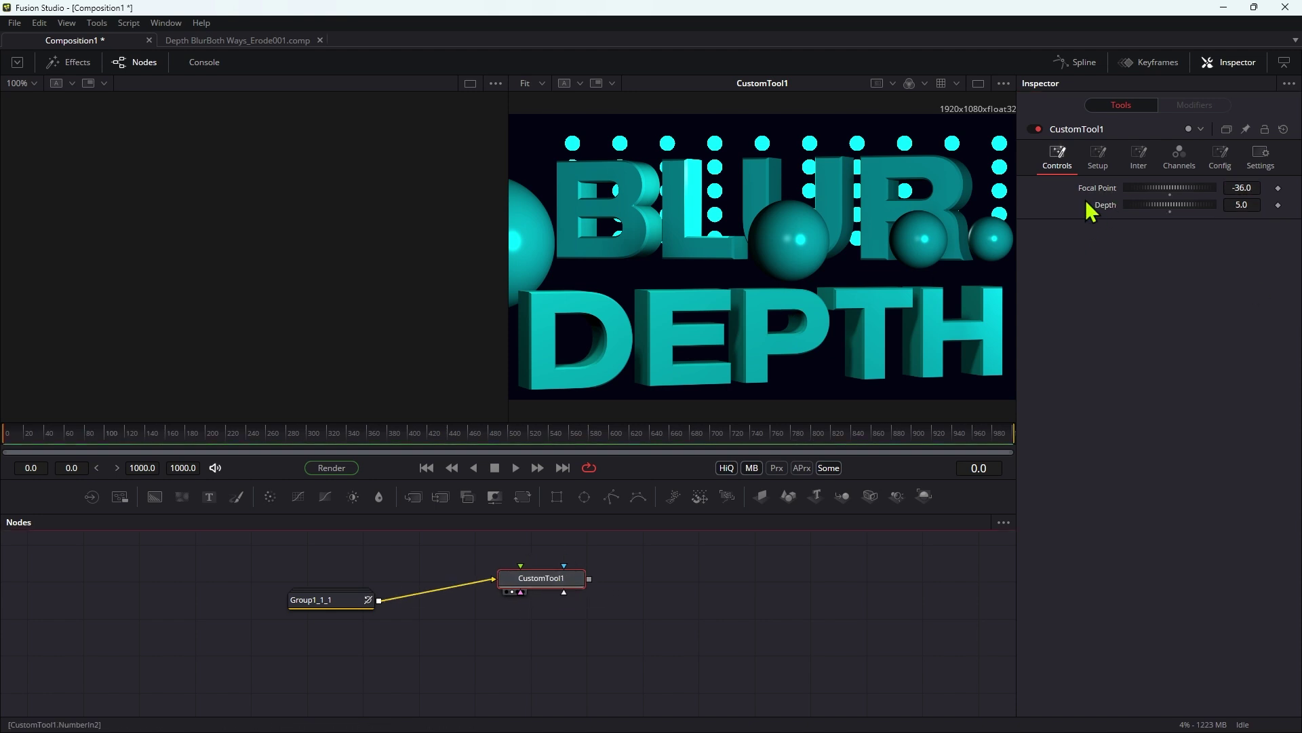
Enter (-z1+n1+n2)/n2 as the Intermediate 1 expression
{"action": "left_click", "coordinate": [1143, 161]}
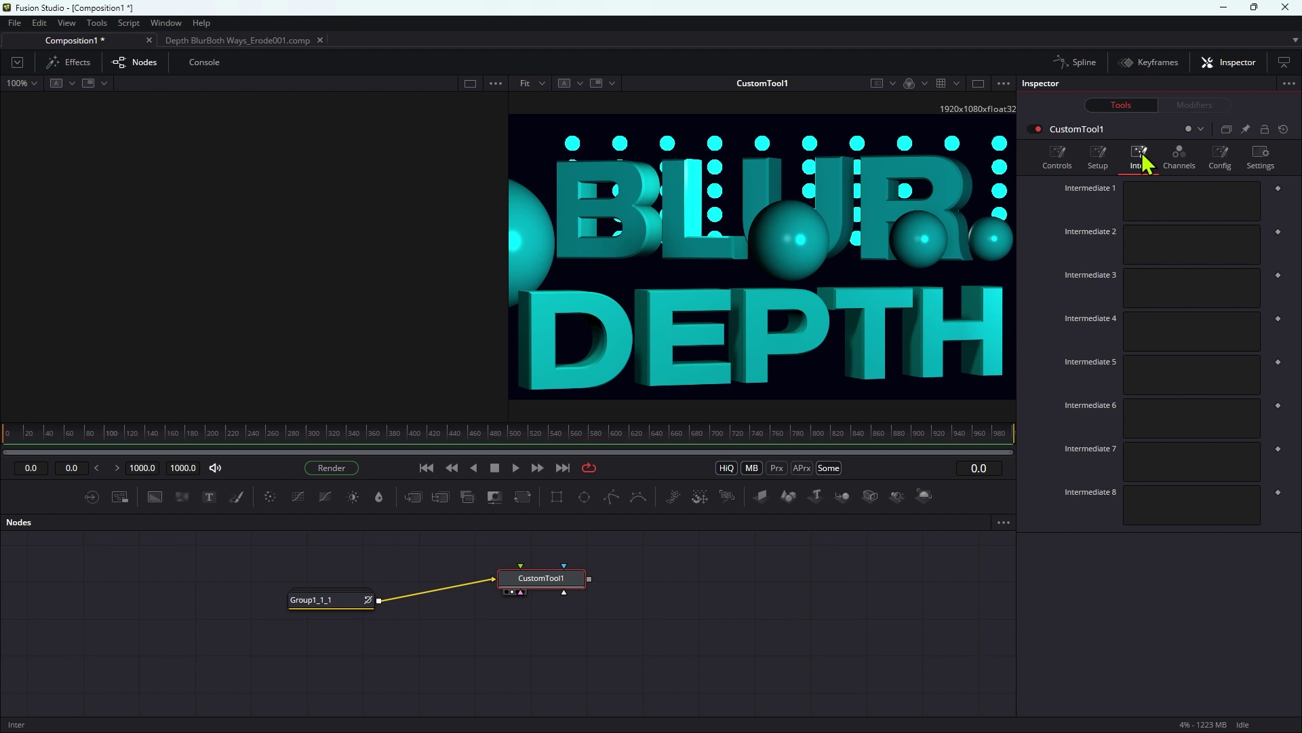
{"action": "left_click", "coordinate": [1163, 198]}
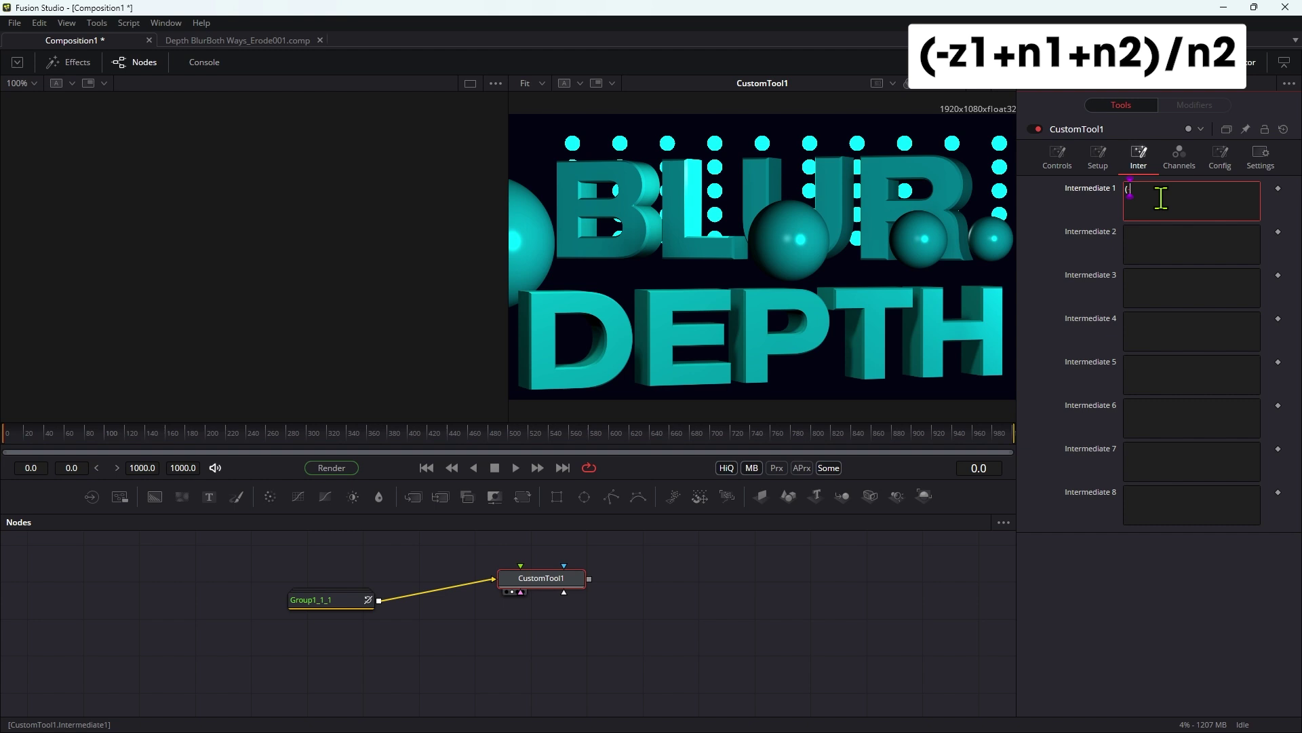
{"action": "type", "text": "(-z1+n1+n2)"}
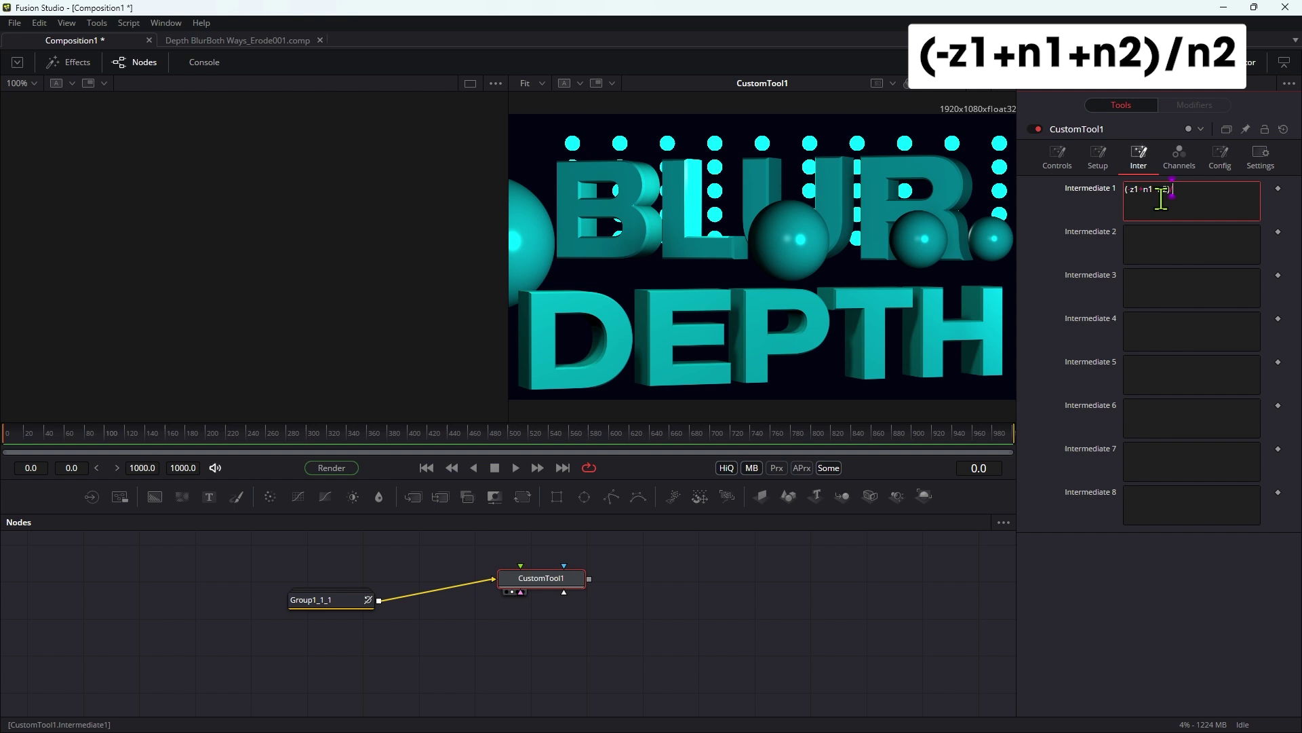
{"action": "type", "text": "/n2"}
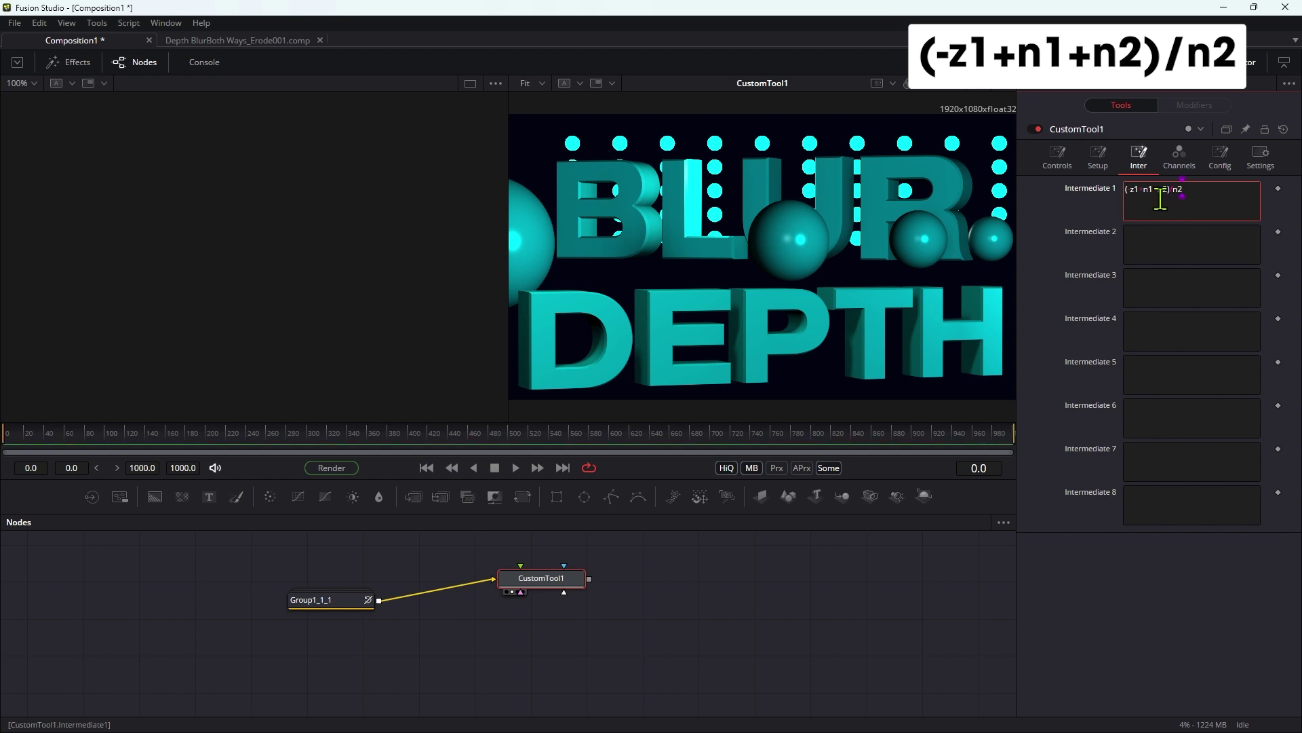
Set the Red, Green, Blue and Alpha channel expressions to i1
{"action": "left_click", "coordinate": [1179, 157]}
{"action": "left_click", "coordinate": [1194, 197]}
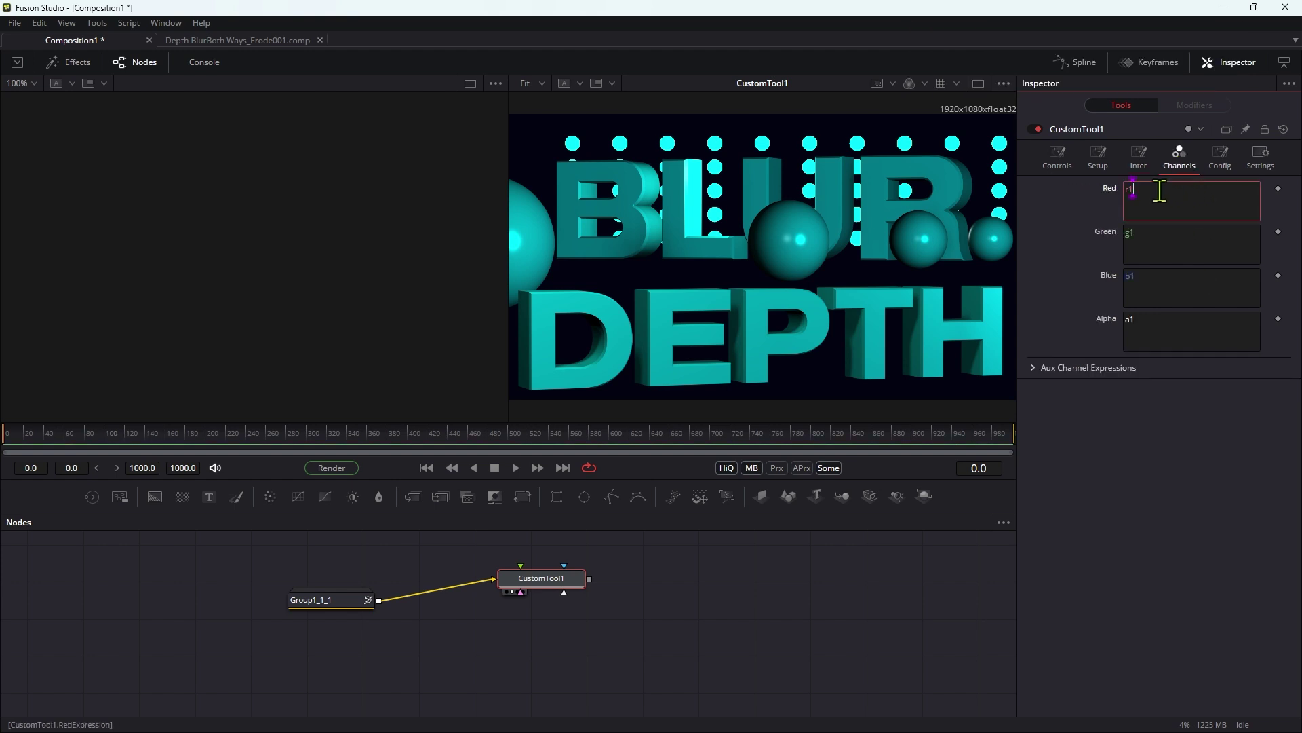
{"action": "key", "text": "Delete"}
{"action": "type", "text": "i"}
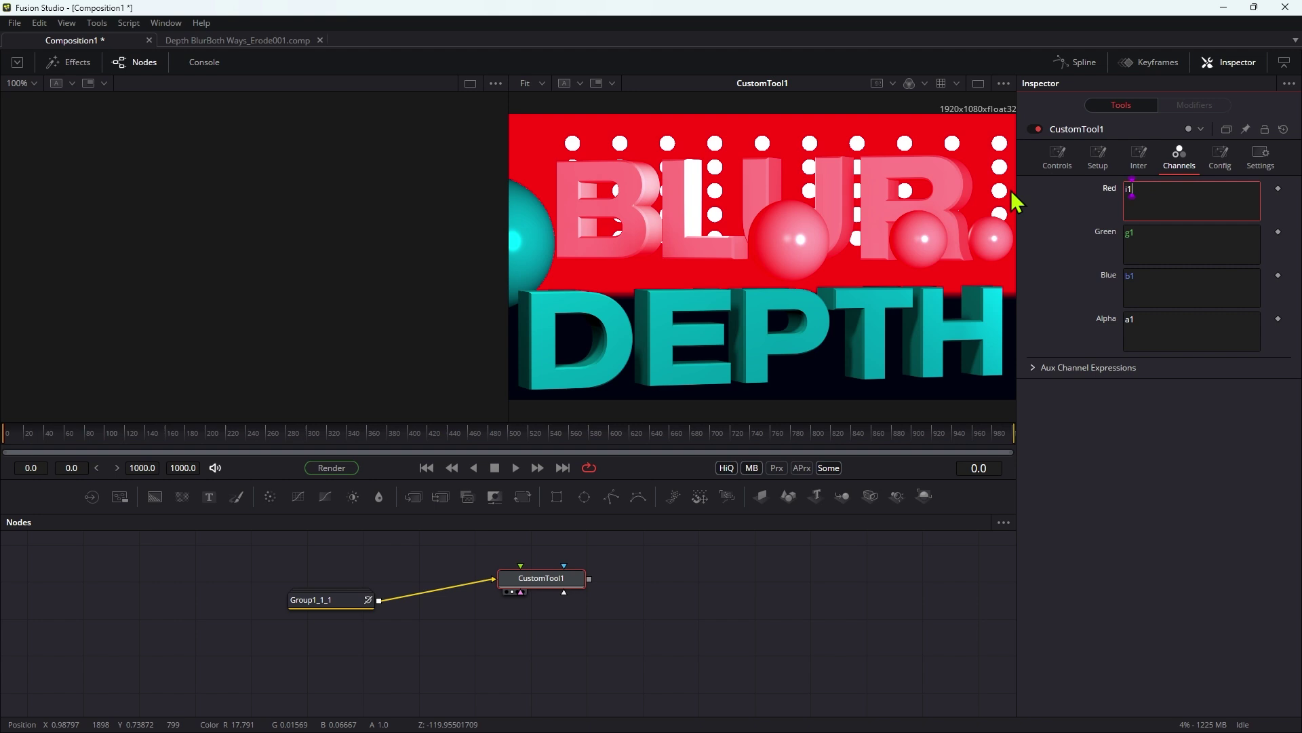
{"action": "left_click", "coordinate": [1180, 234]}
{"action": "key", "text": "Delete"}
{"action": "type", "text": "i"}
{"action": "left_click", "coordinate": [1130, 278]}
{"action": "key", "text": "Delete"}
{"action": "type", "text": "i"}
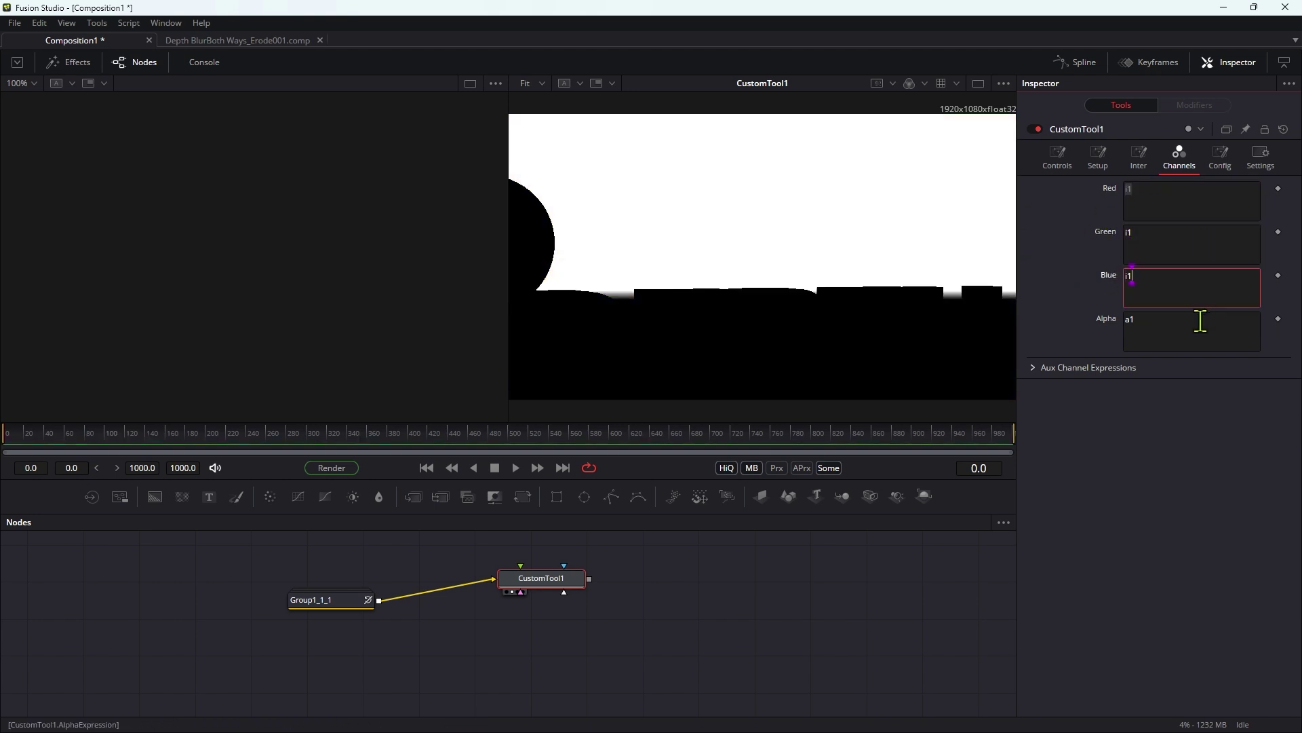
{"action": "left_click", "coordinate": [1197, 320]}
{"action": "key", "text": "Delete"}
{"action": "type", "text": "i"}
{"action": "left_click_drag", "start_coordinate": [540, 584], "coordinate": [523, 578]}
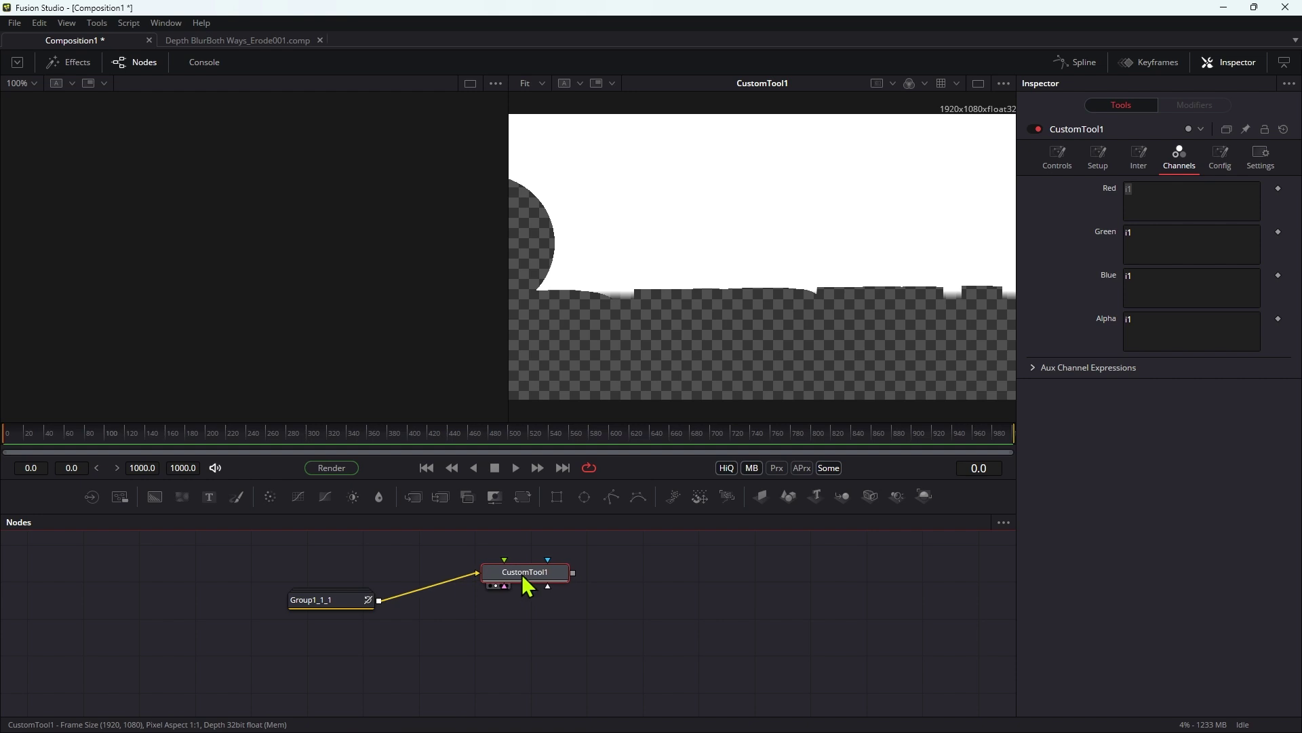
Rename the custom tool to 'Near'
{"action": "key", "text": "F2"}
{"action": "type", "text": "N"}
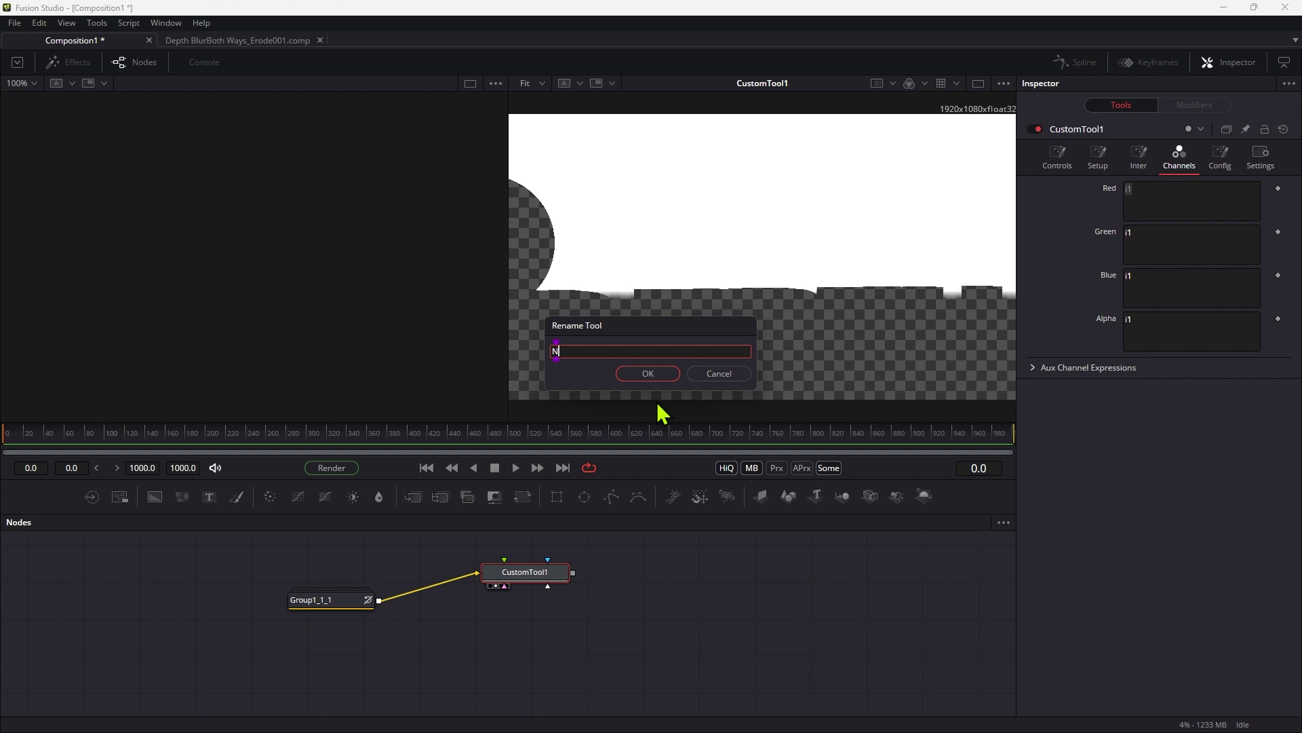
{"action": "type", "text": "ear"}
{"action": "key", "text": "Return"}
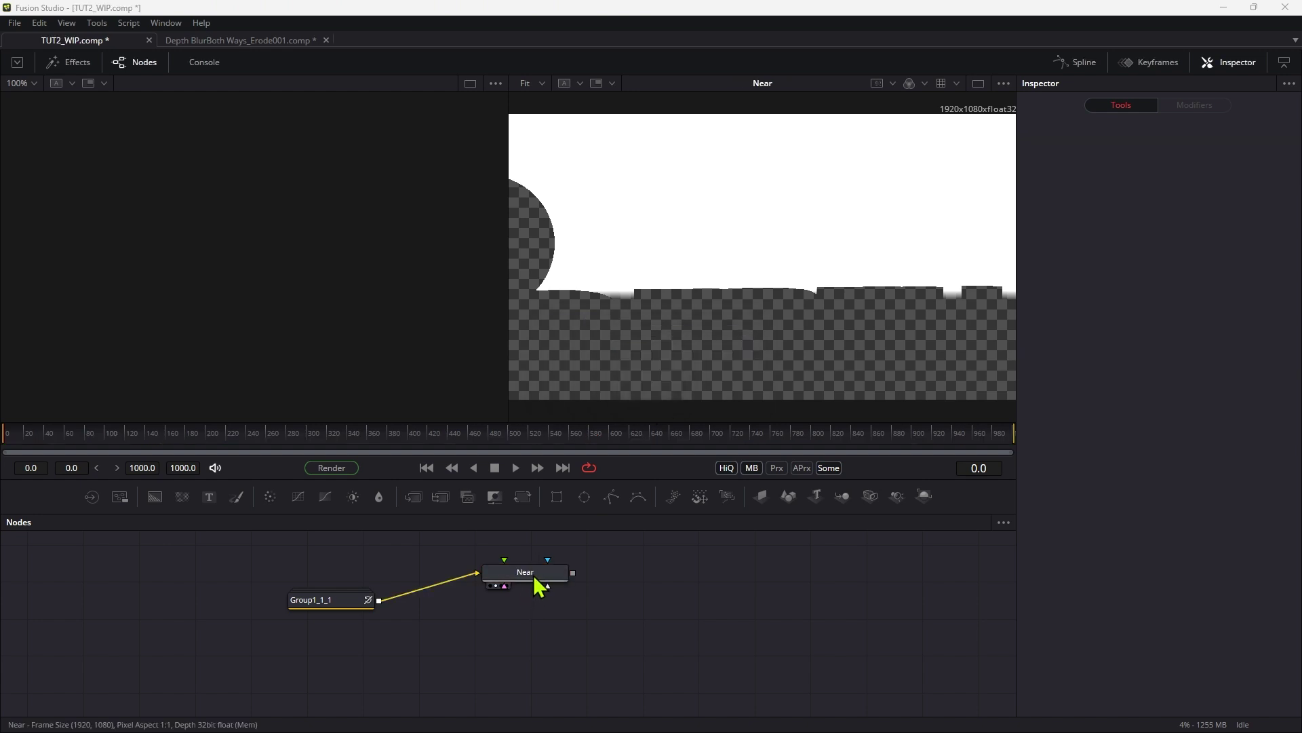
Duplicate the Near tool below it and name the copy 'Matte'
{"action": "left_click", "coordinate": [539, 585]}
{"action": "key", "text": "ctrl+c"}
{"action": "left_click", "coordinate": [544, 632]}
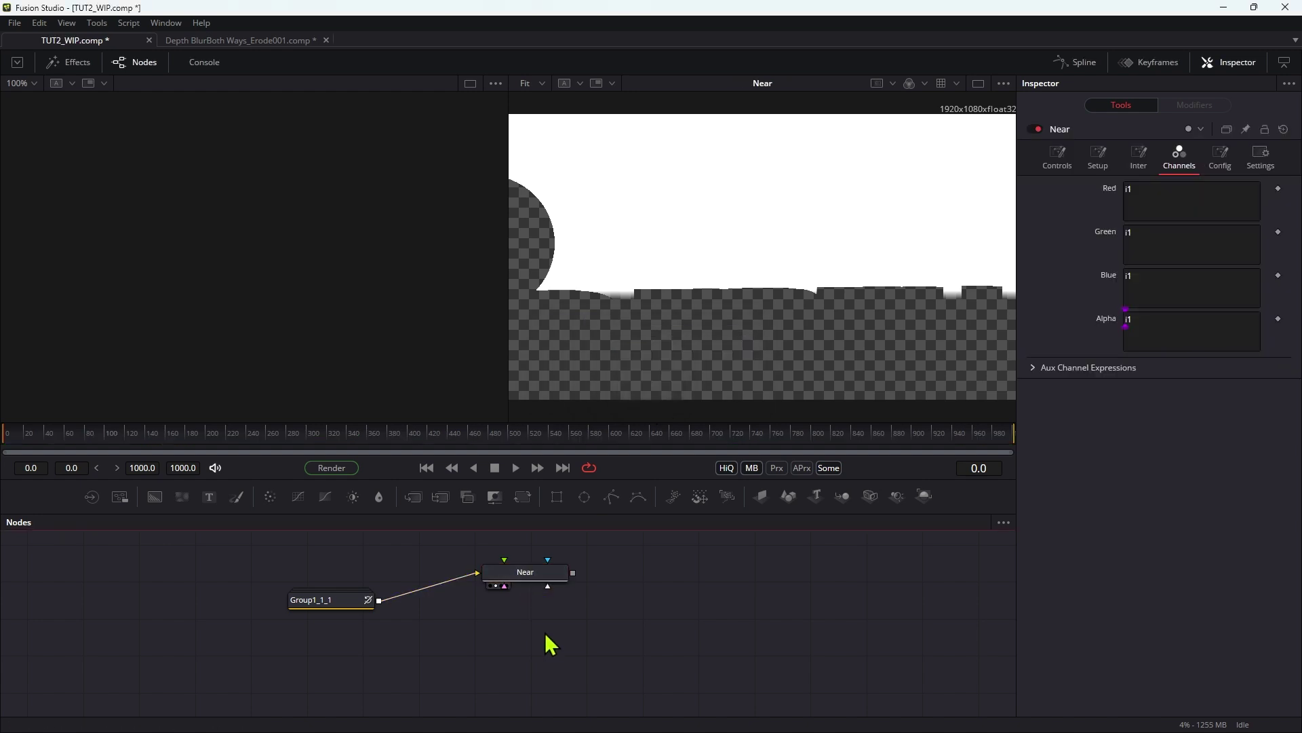
{"action": "key", "text": "ctrl+v"}
{"action": "key", "text": "F2"}
{"action": "type", "text": "Mat"}
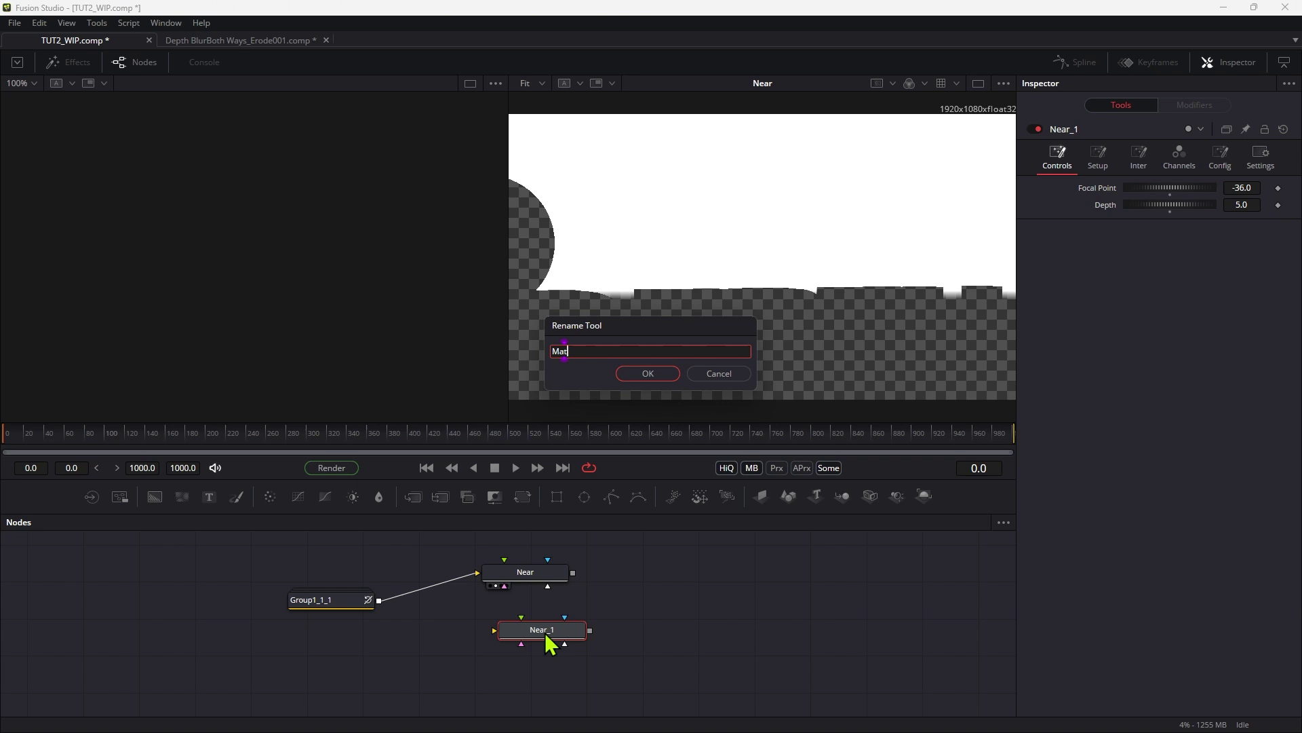
{"action": "key", "text": "Return"}
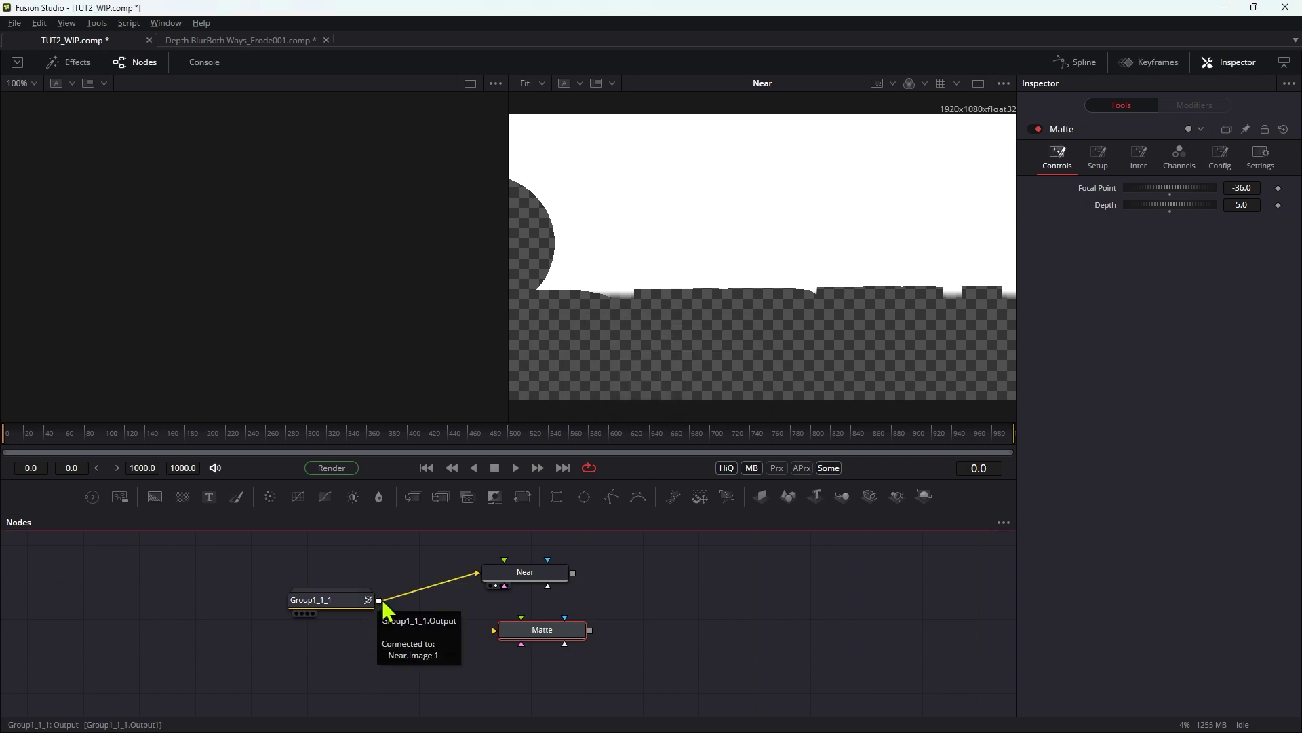
Connect Group1_1_1 to Matte's first image input and Near to its second
{"action": "left_click_drag", "start_coordinate": [379, 600], "coordinate": [538, 645]}
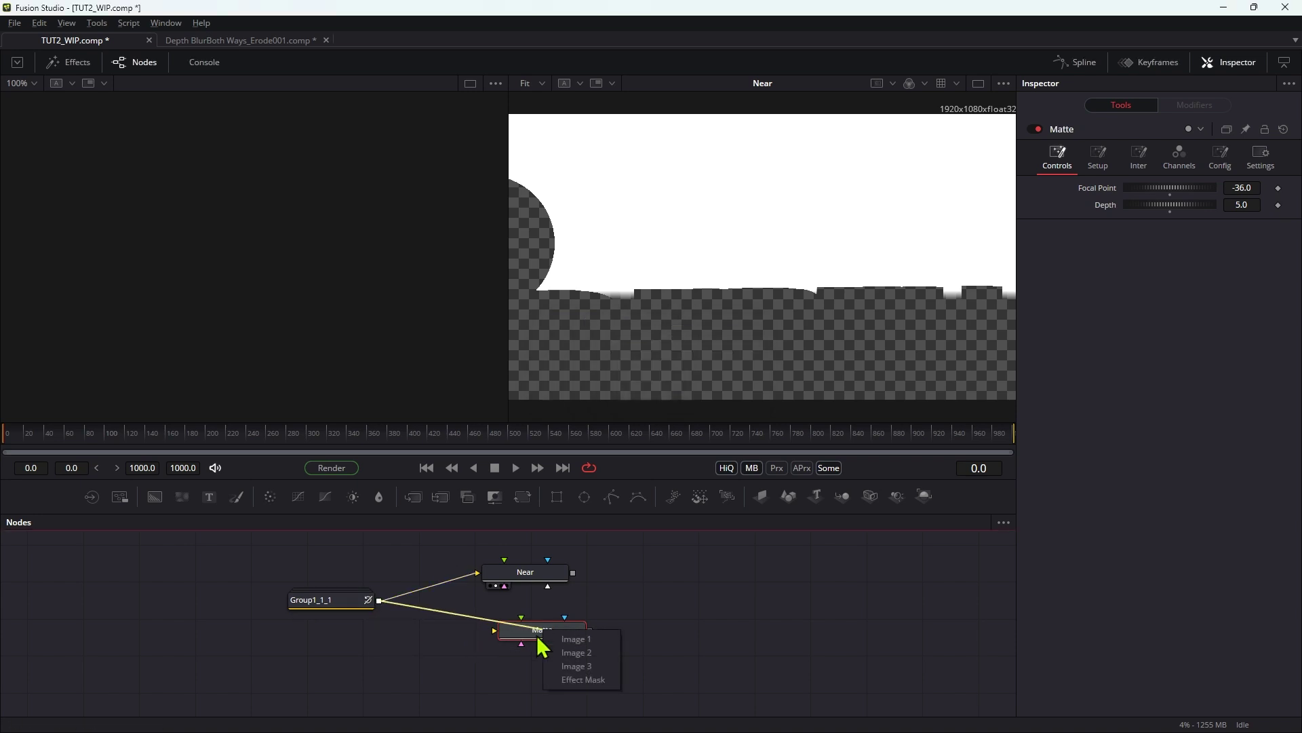
{"action": "left_click", "coordinate": [576, 653]}
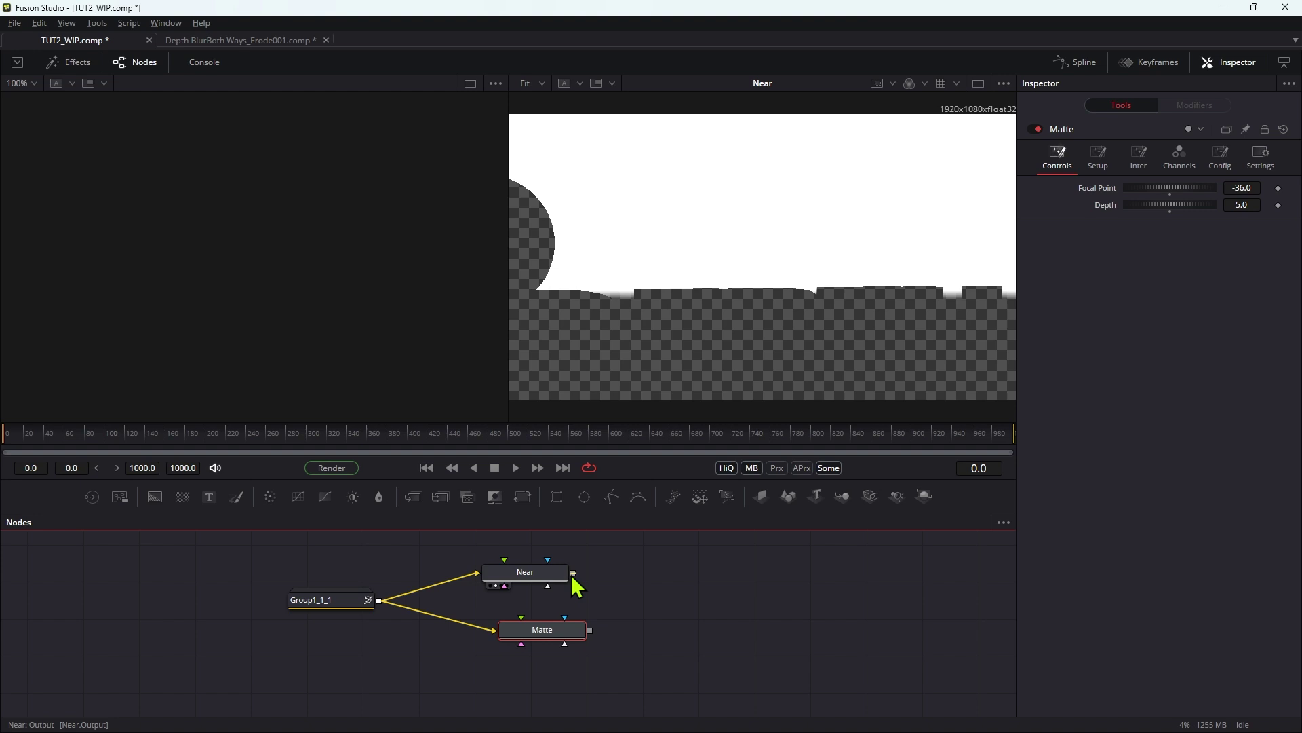
{"action": "left_click_drag", "start_coordinate": [573, 574], "coordinate": [540, 630]}
{"action": "left_click", "coordinate": [573, 651]}
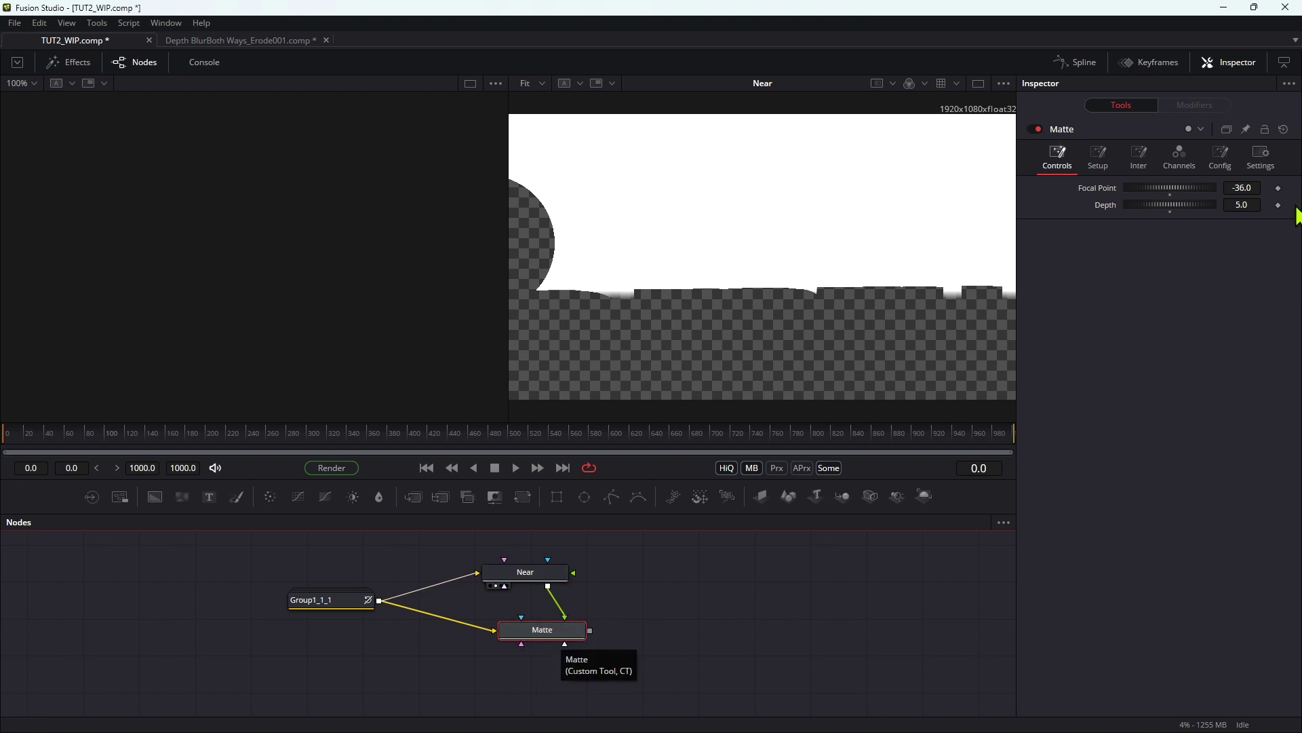
Link Matte's Focal Point to Near.NumberIn1 with an expression
{"action": "right_click", "coordinate": [1183, 193]}
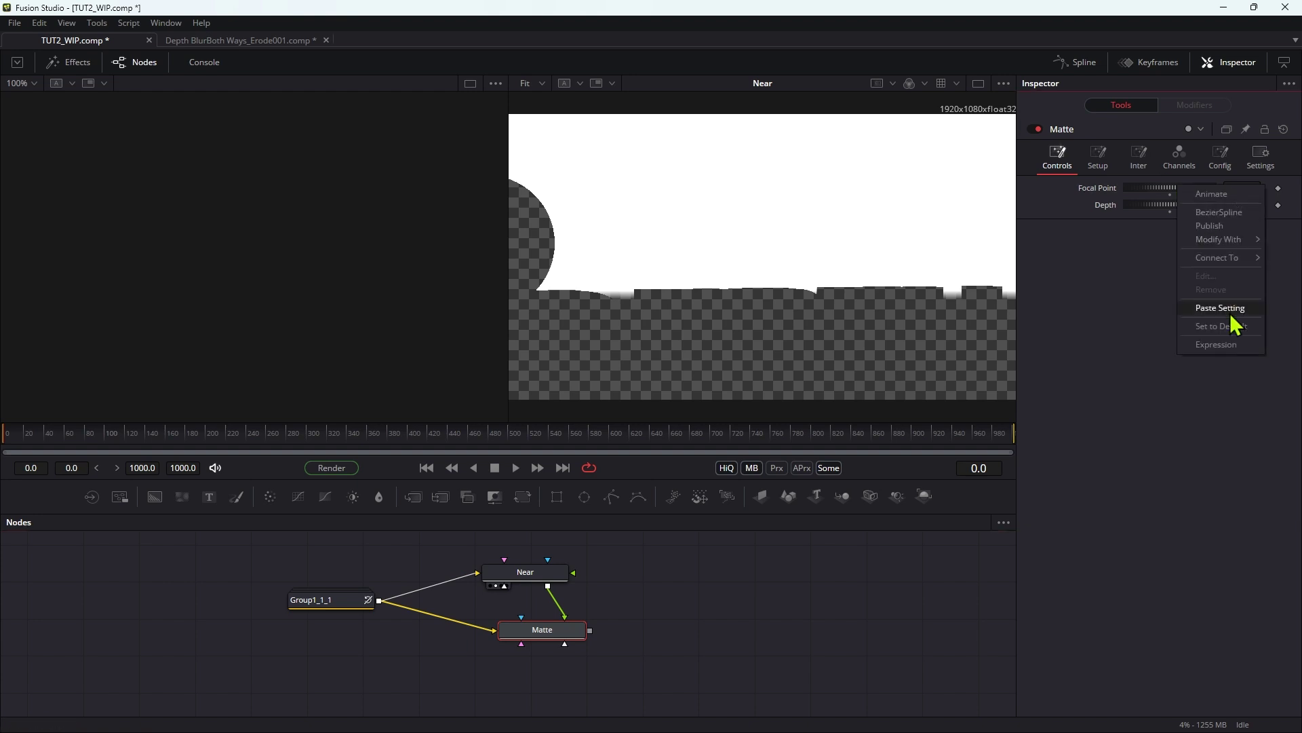
{"action": "left_click", "coordinate": [1217, 344]}
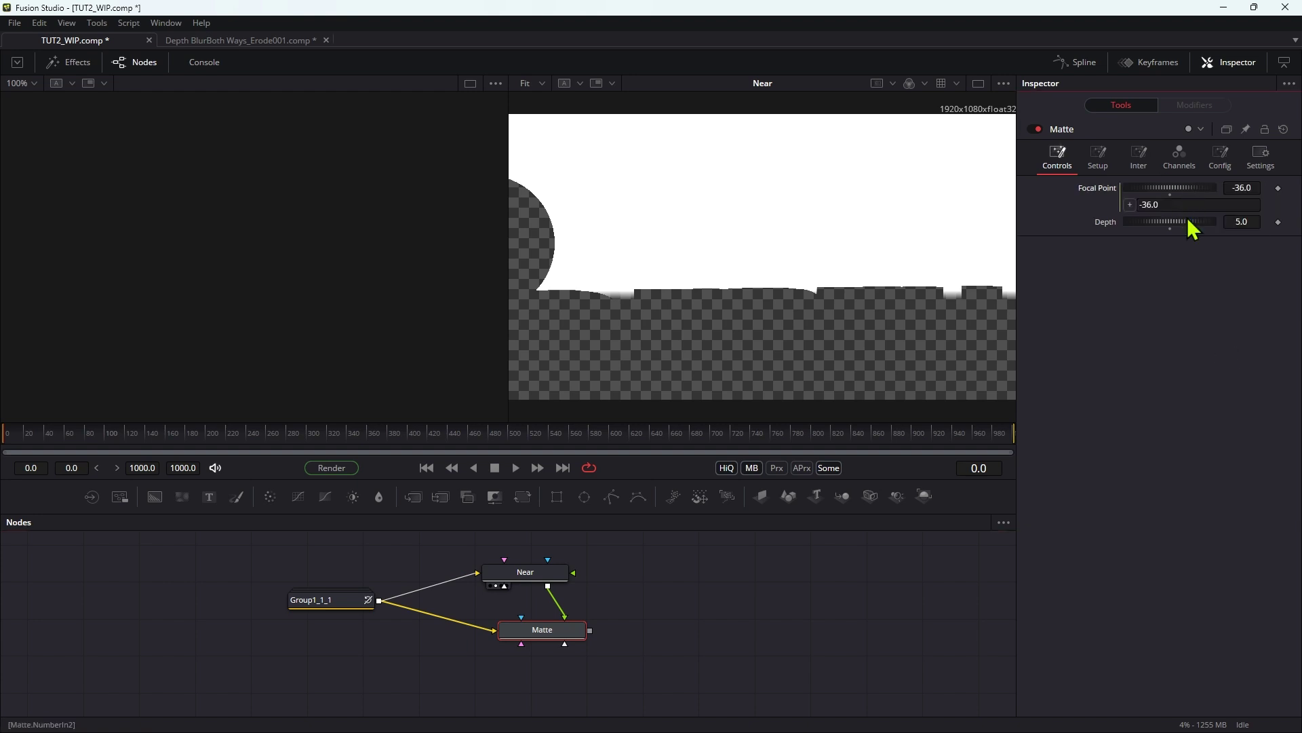
{"action": "type", "text": "Near.NumberIn1"}
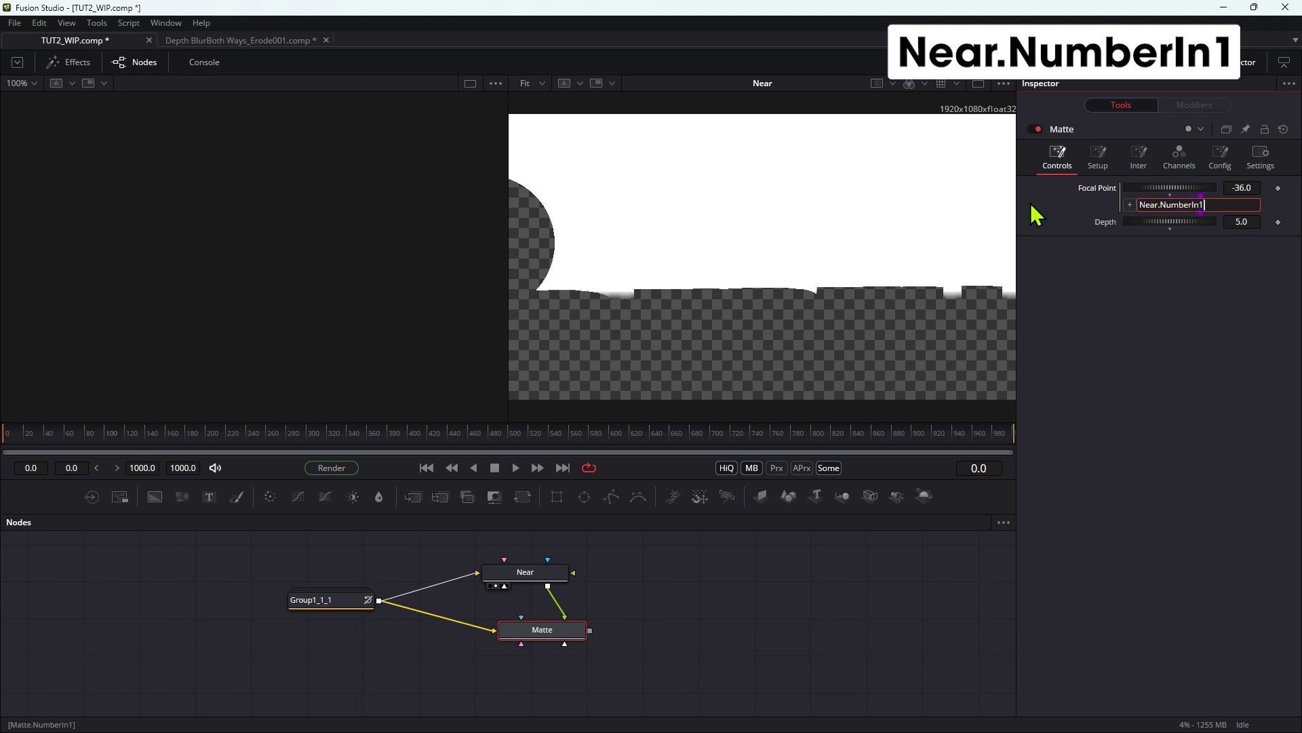
{"action": "key", "text": "Return"}
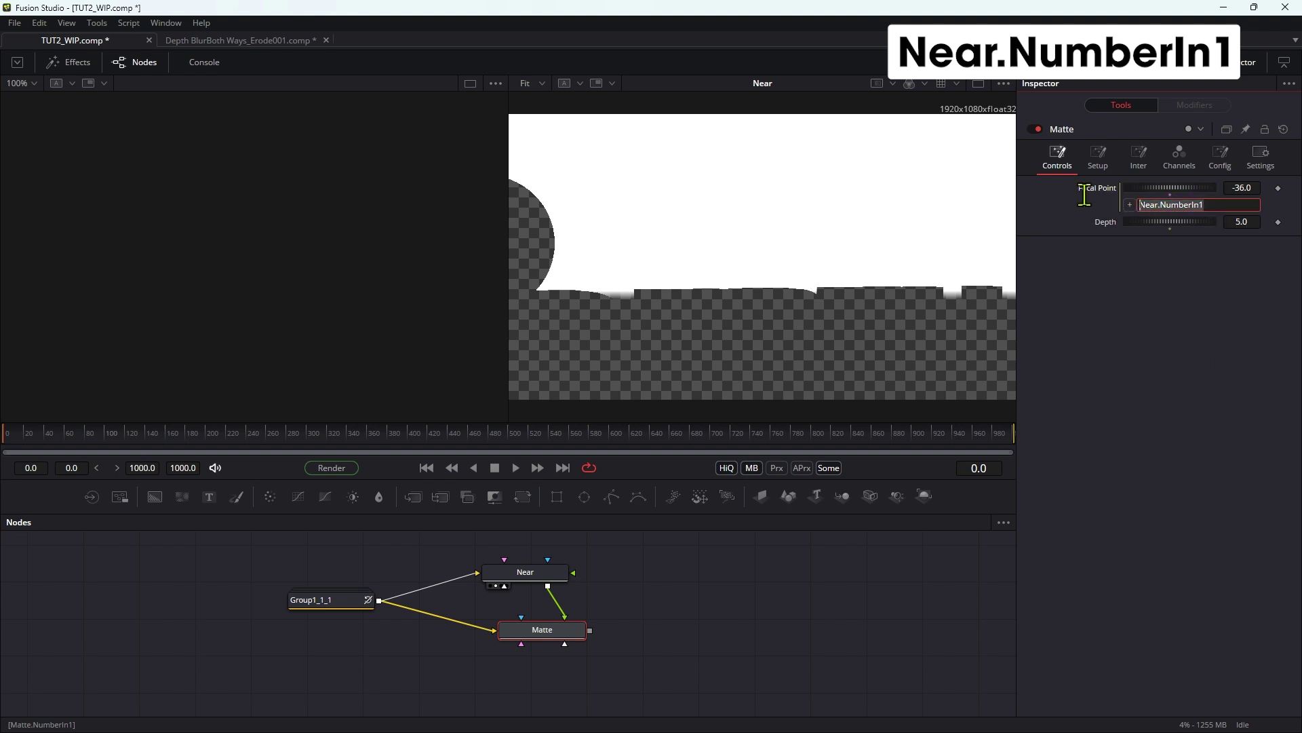
Link Matte's Depth to Near.NumberIn2 with an expression
{"action": "right_click", "coordinate": [1183, 222]}
{"action": "left_click", "coordinate": [1217, 378]}
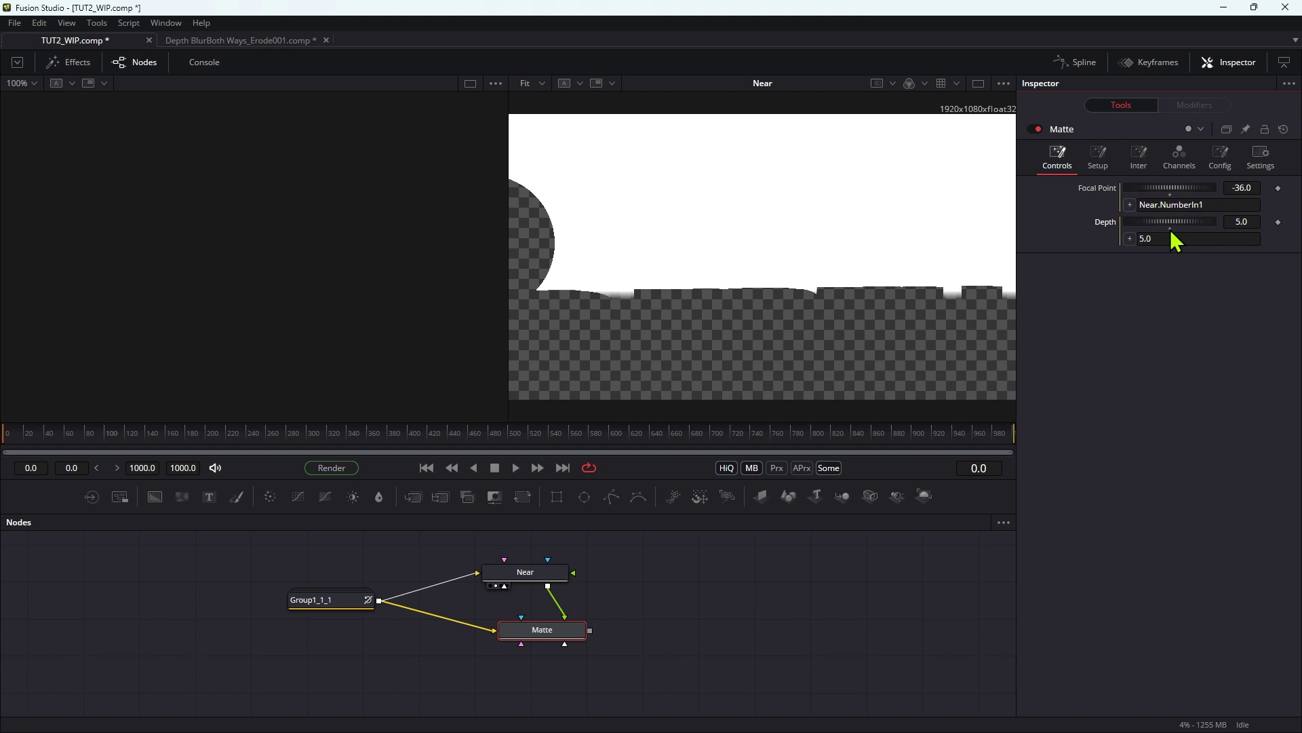
{"action": "left_click", "coordinate": [1183, 237]}
{"action": "key", "text": "ctrl+a"}
{"action": "key", "text": "BackSpace"}
{"action": "key", "text": "ctrl+v"}
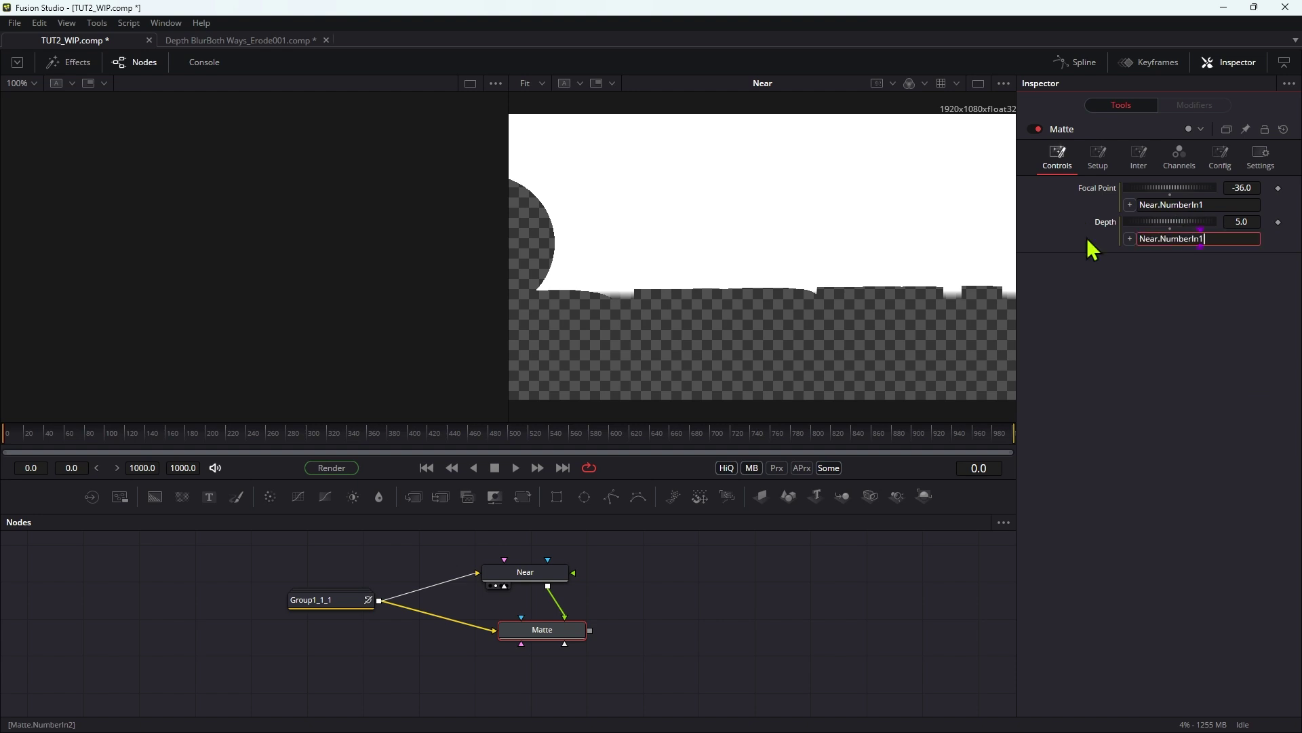
{"action": "key", "text": "BackSpace"}
{"action": "type", "text": "2"}
{"action": "key", "text": "Return"}
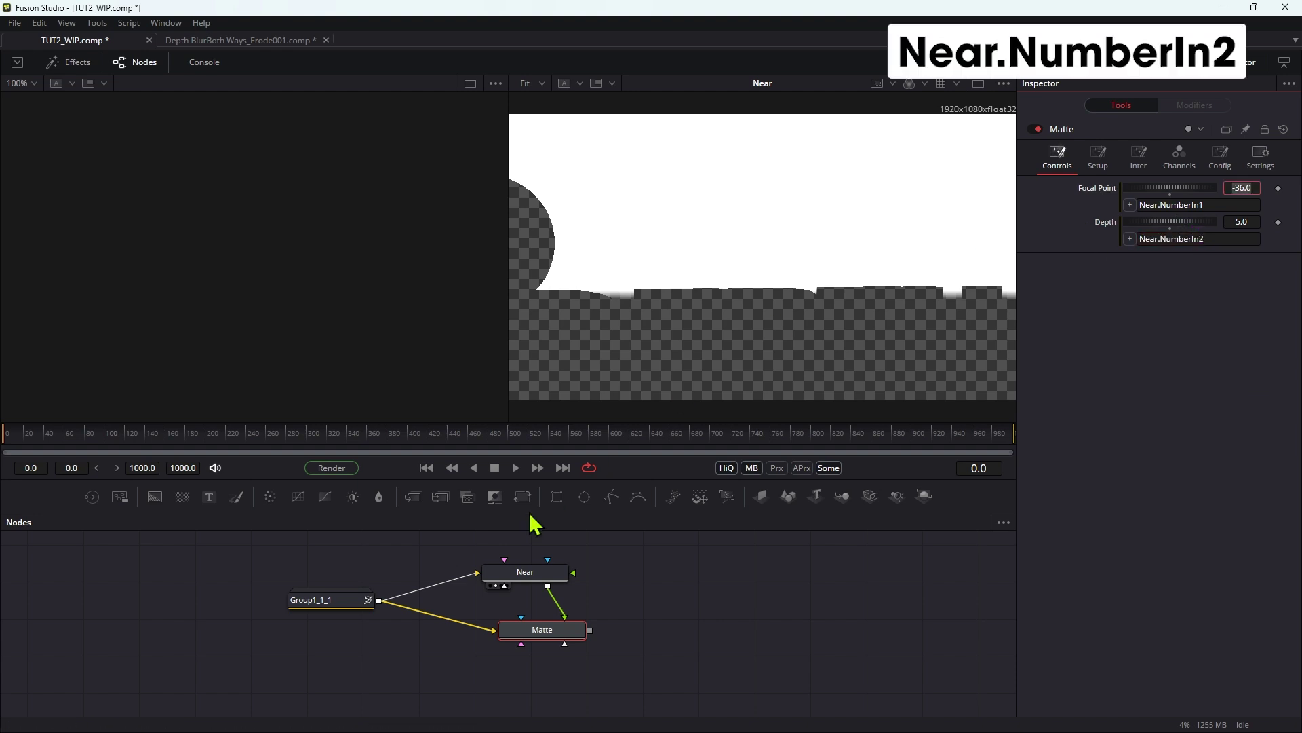
Check Near's Focal Point and Depth values, then reselect the Matte tool
{"action": "left_click", "coordinate": [532, 578]}
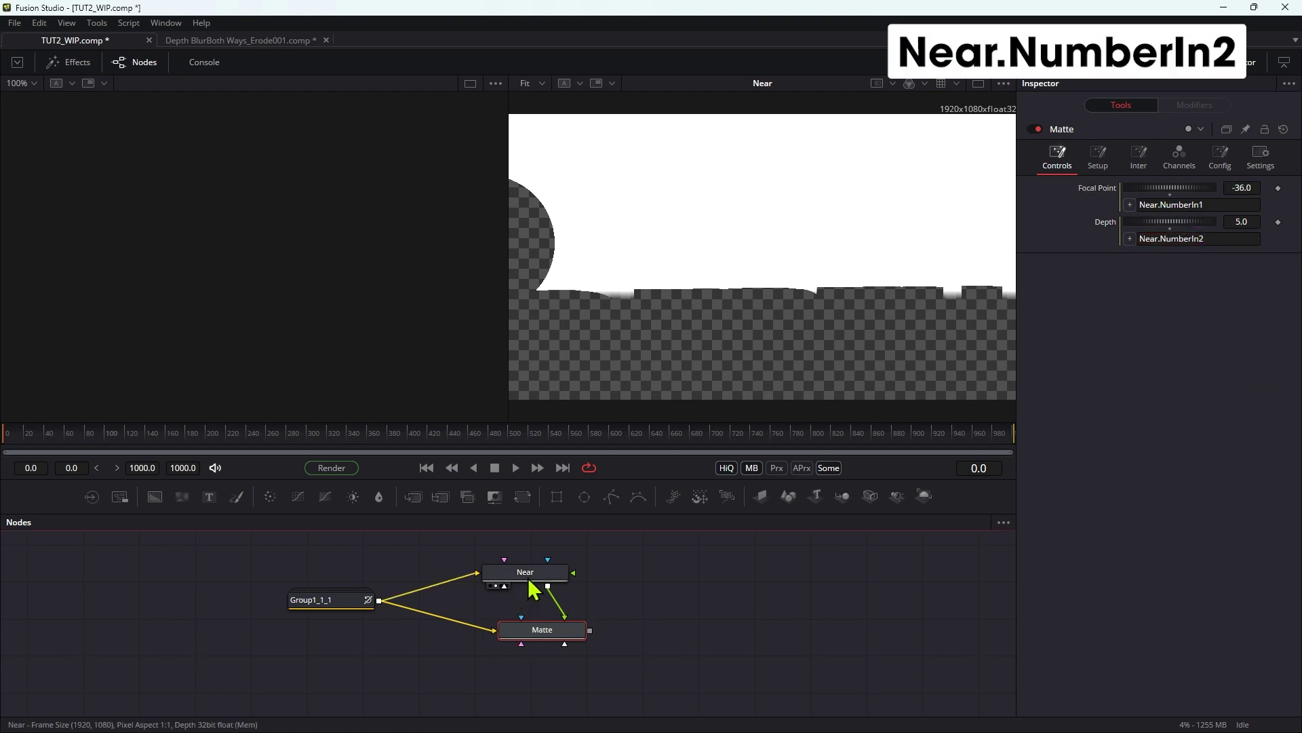
{"action": "left_click", "coordinate": [1056, 157]}
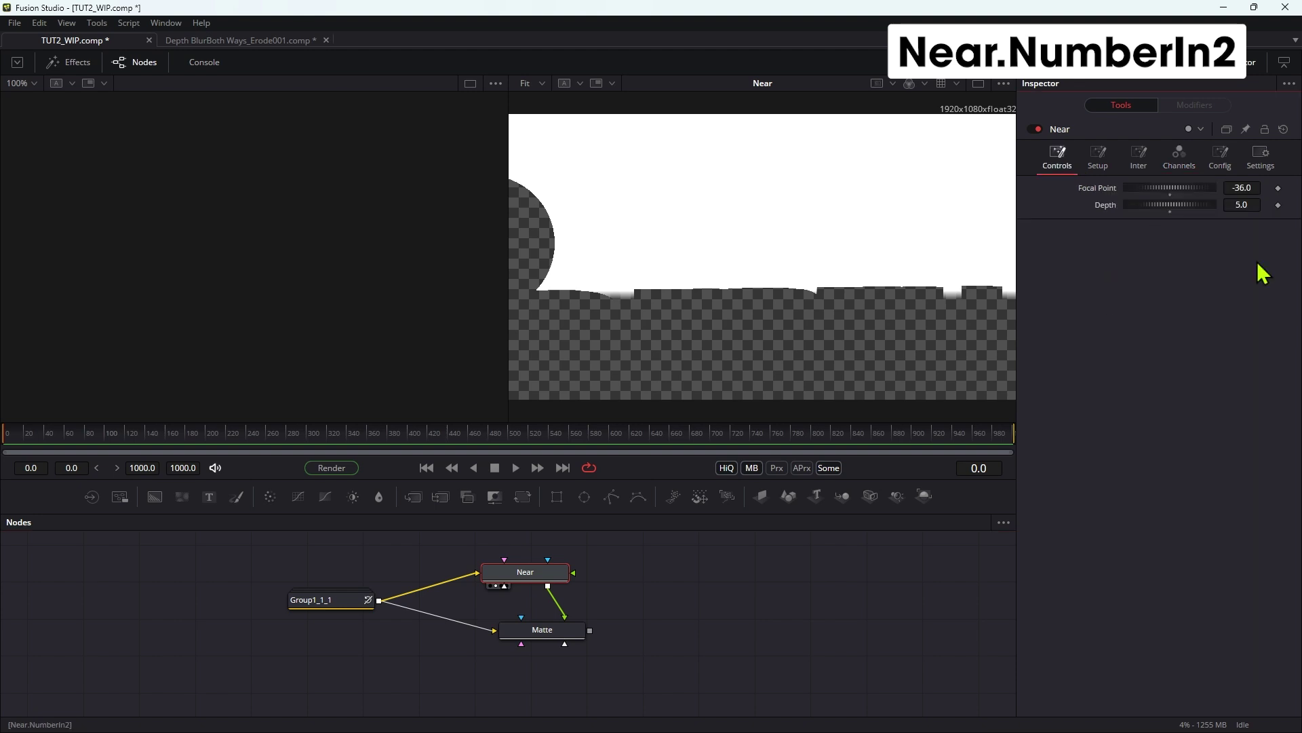
{"action": "left_click", "coordinate": [552, 645]}
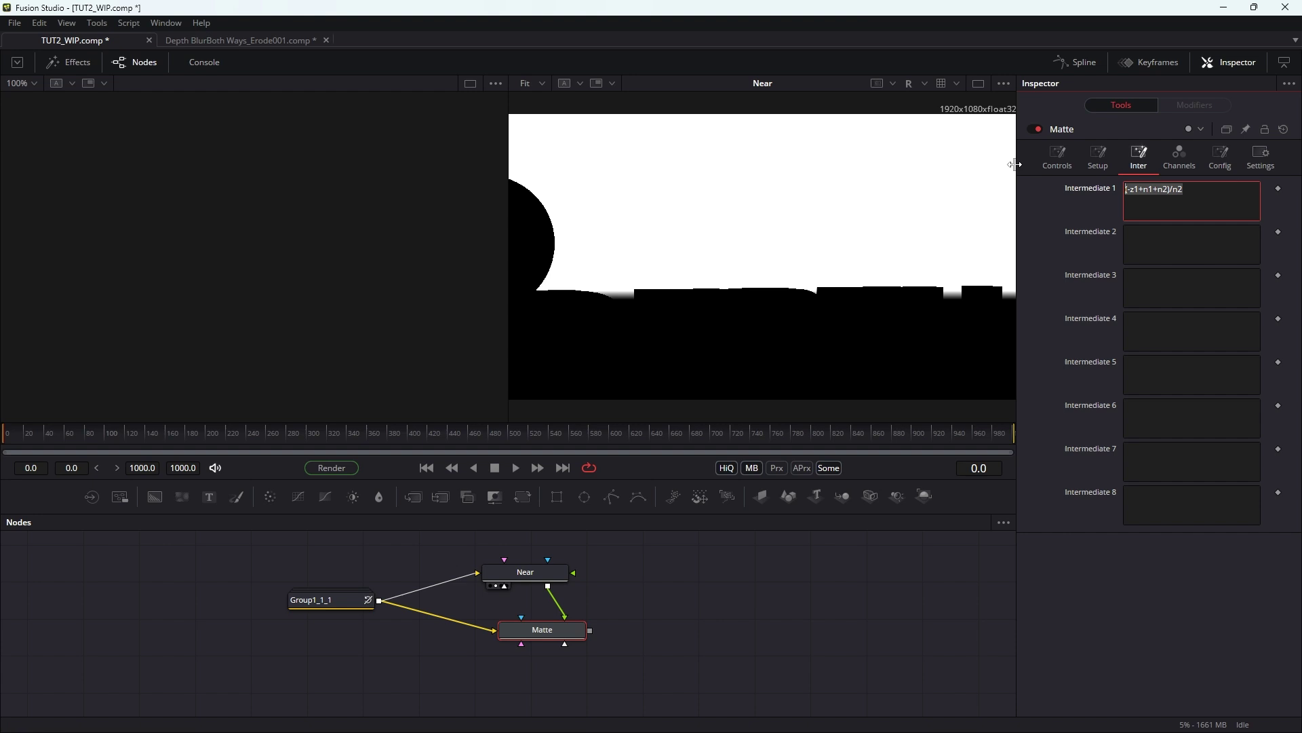
Set Matte's Intermediate 1 to (z1-n1)/-n2 and Intermediate 2 to 1-r2
{"action": "key", "text": "BackSpace"}
{"action": "type", "text": "(z1"}
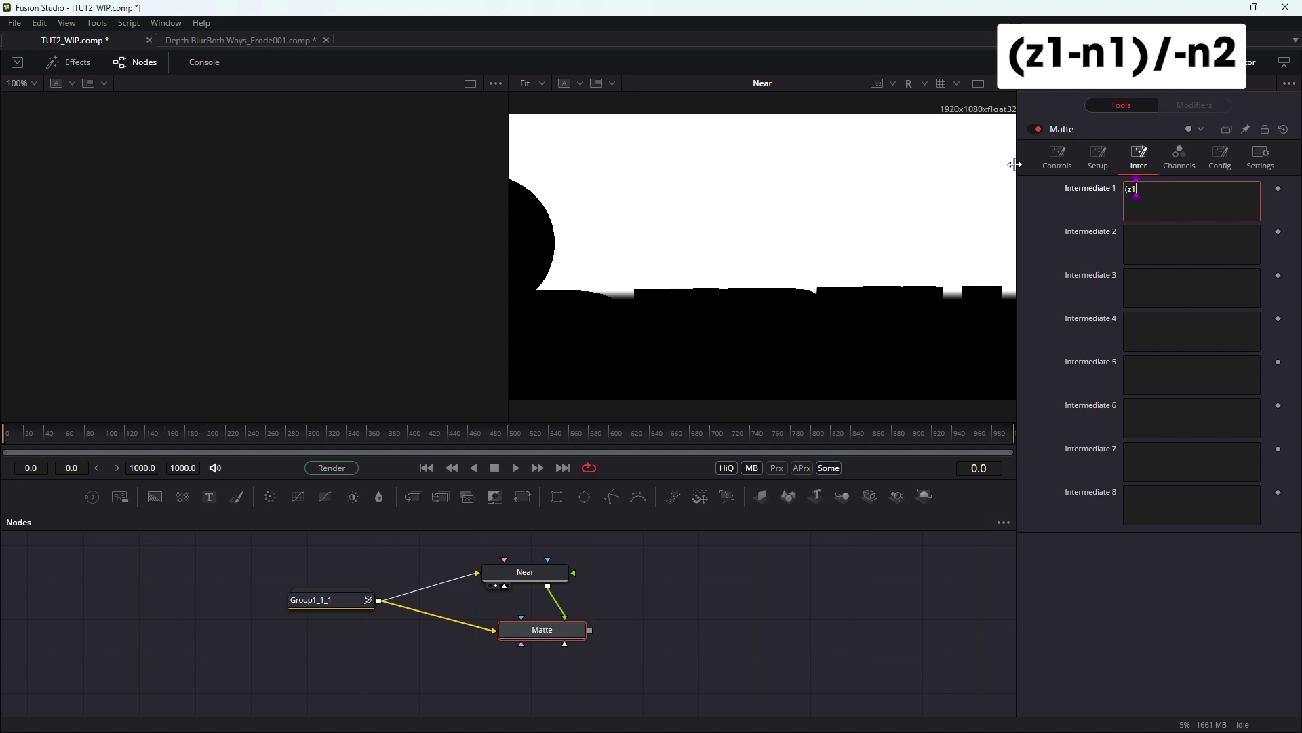
{"action": "type", "text": "-n1)/-n2"}
{"action": "left_click", "coordinate": [1180, 242]}
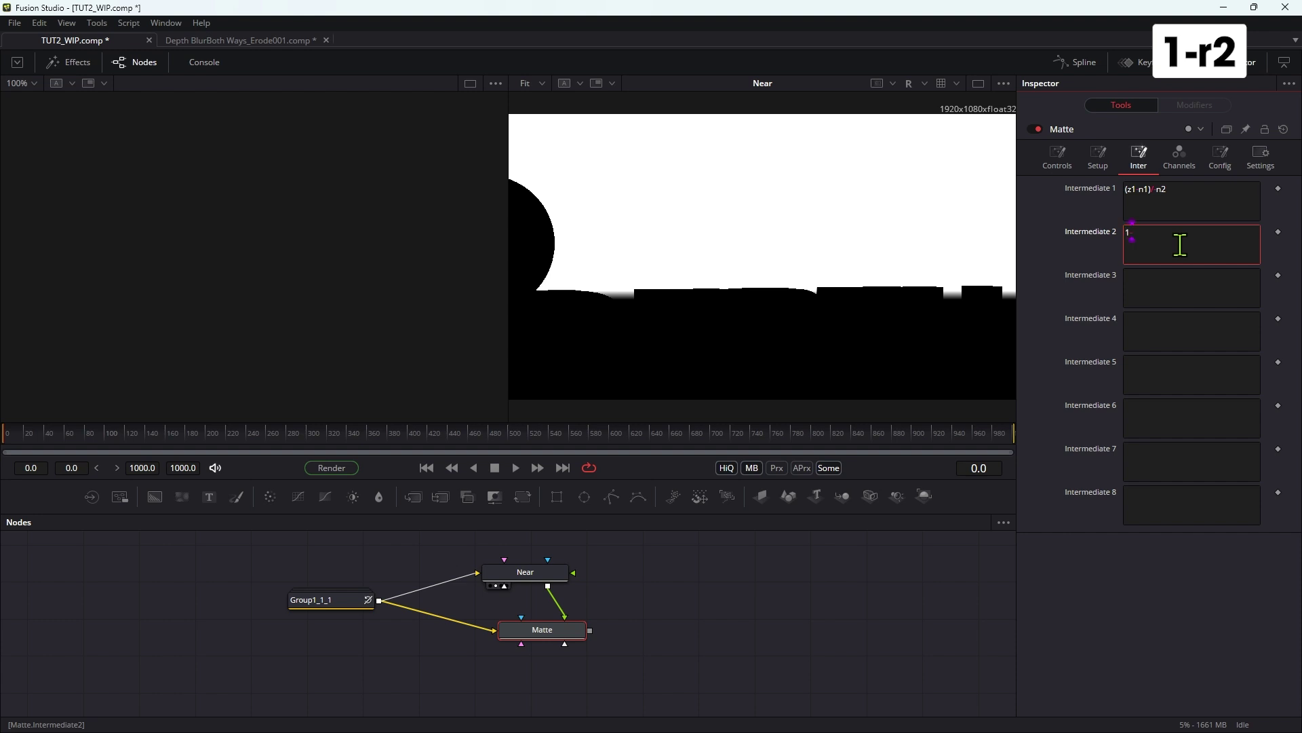
{"action": "type", "text": "-r2"}
Set Intermediate 3 to max(i1, i2) and begin Intermediate 4 as min(max(i3, 0), 1)
{"action": "left_click", "coordinate": [1166, 285]}
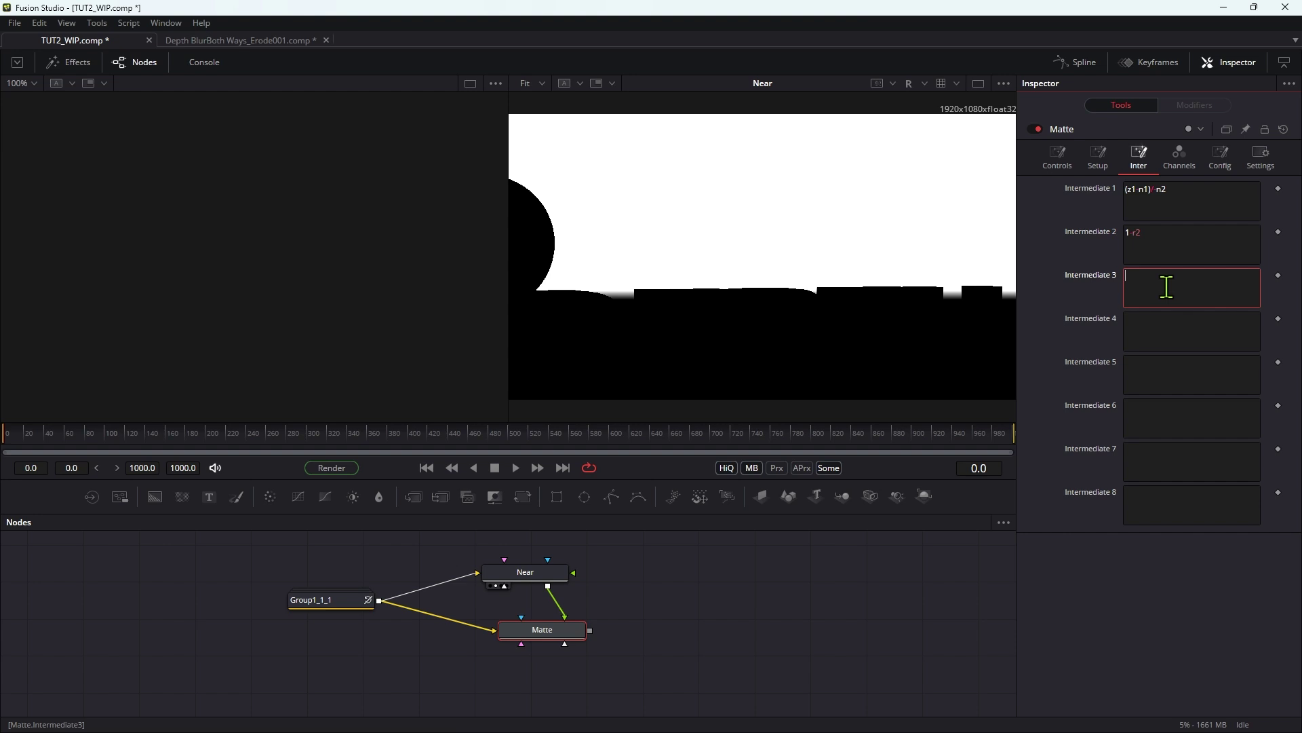
{"action": "type", "text": "max"}
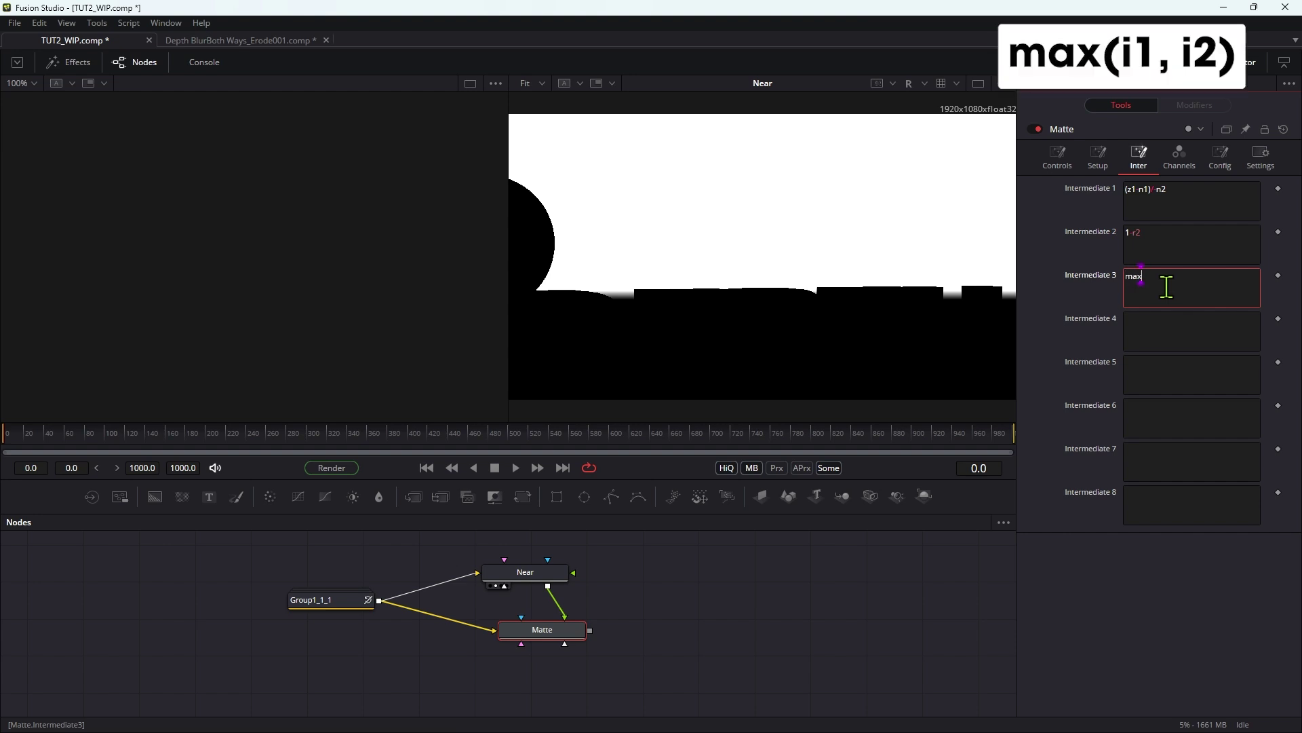
{"action": "type", "text": "(i1, i2)"}
{"action": "left_click", "coordinate": [1187, 328]}
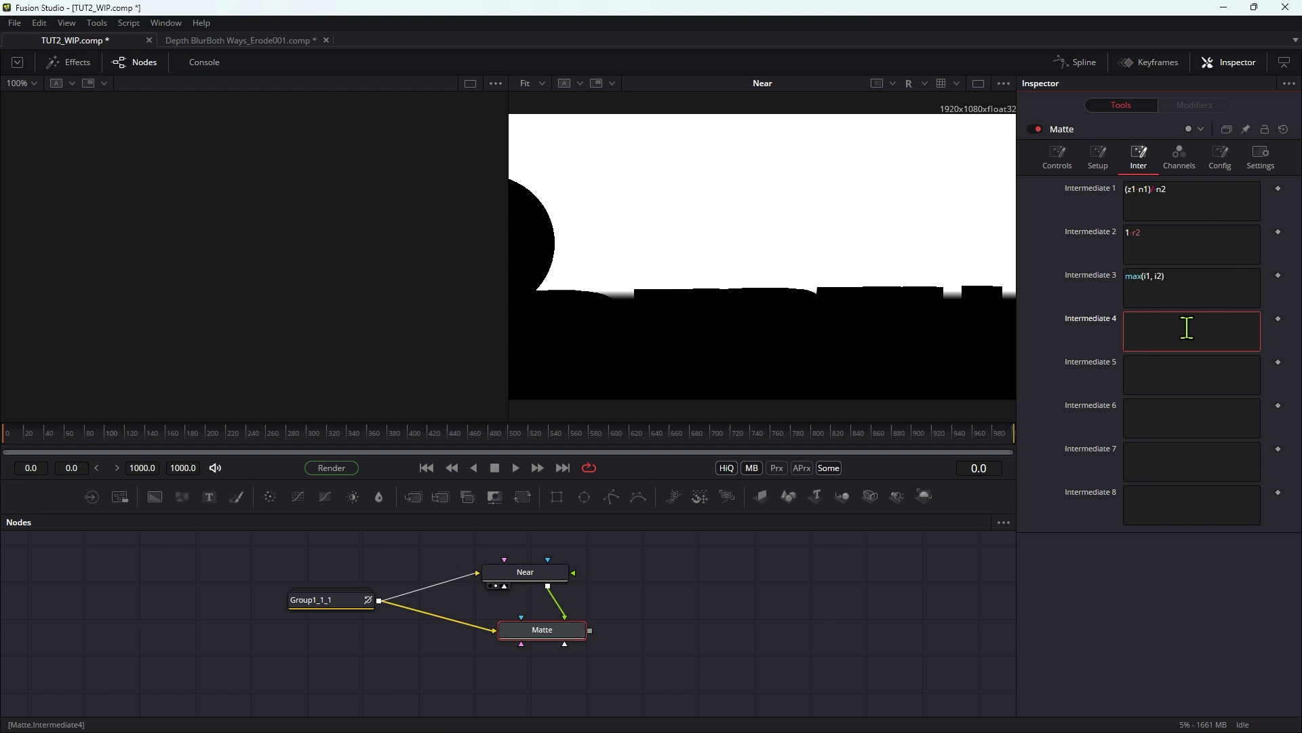
{"action": "type", "text": "m"}
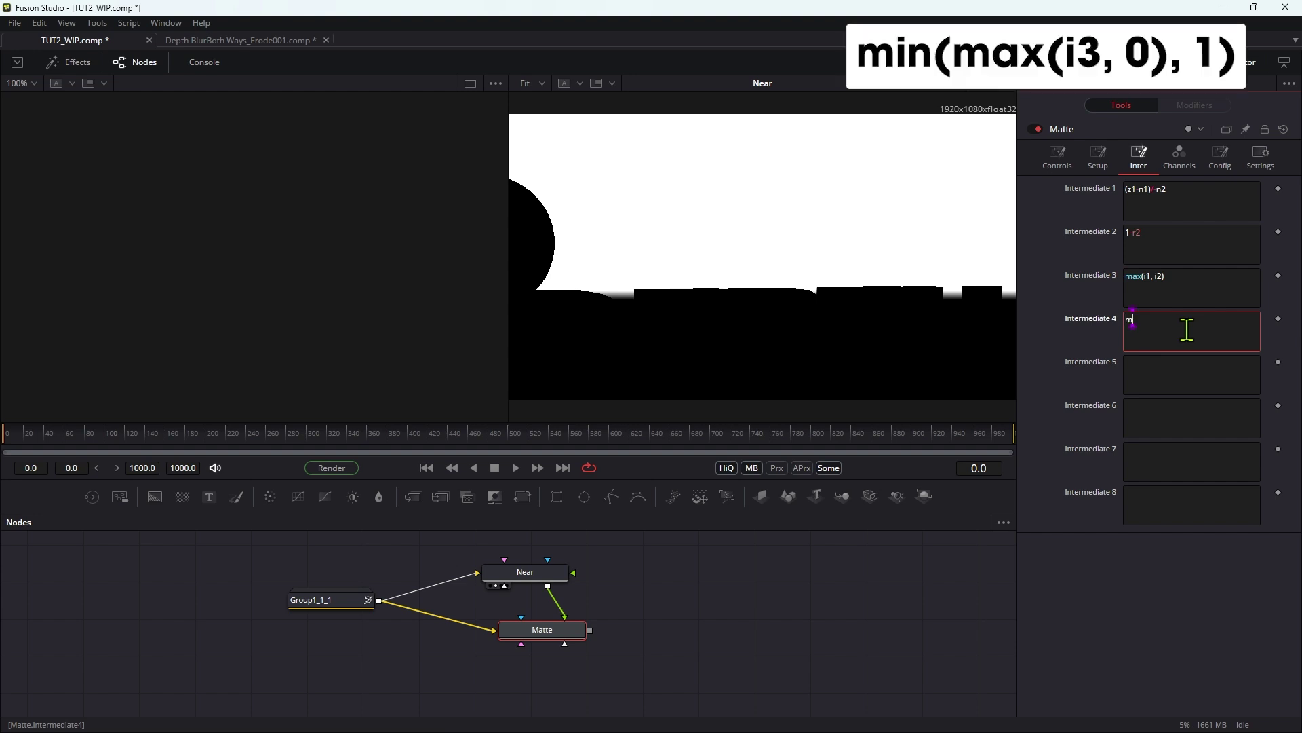
{"action": "type", "text": "in(max(i3, 0), 1"}
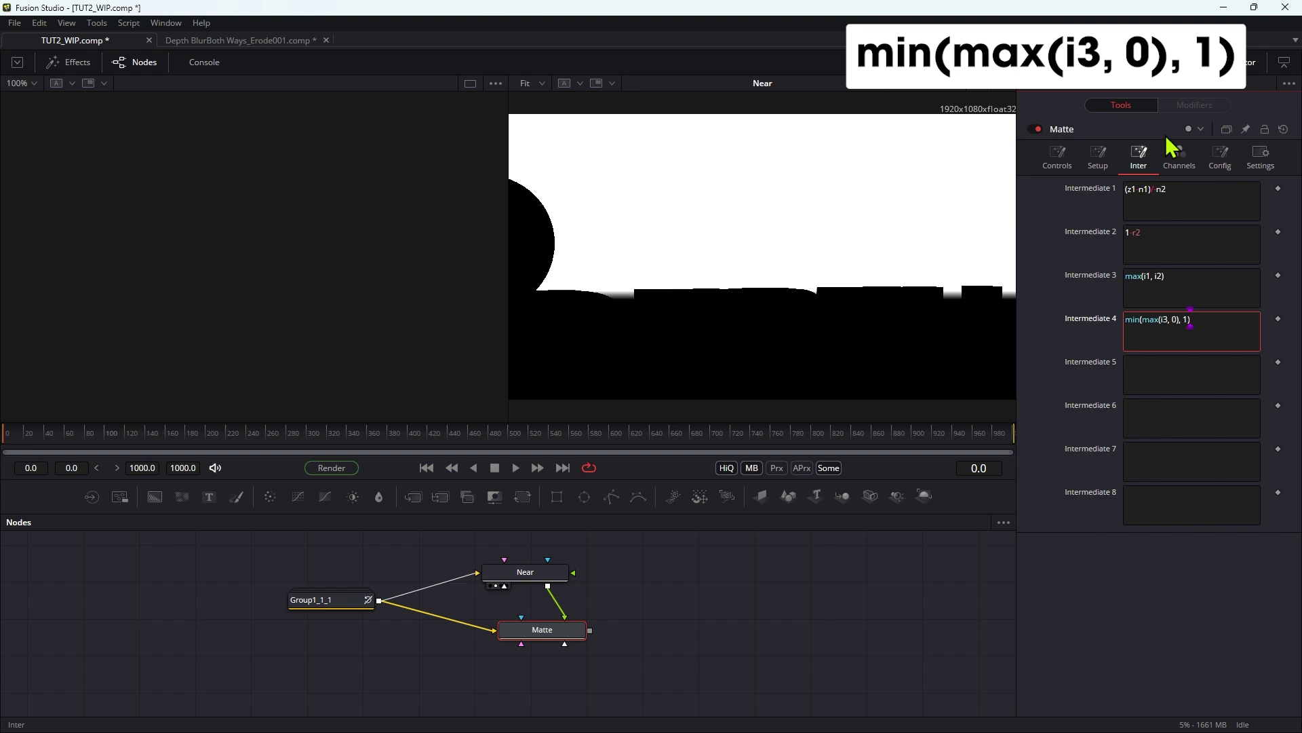
Set Matte's red, green, blue and alpha channel expressions to i4
{"action": "left_click", "coordinate": [1184, 162]}
{"action": "left_click", "coordinate": [1183, 198]}
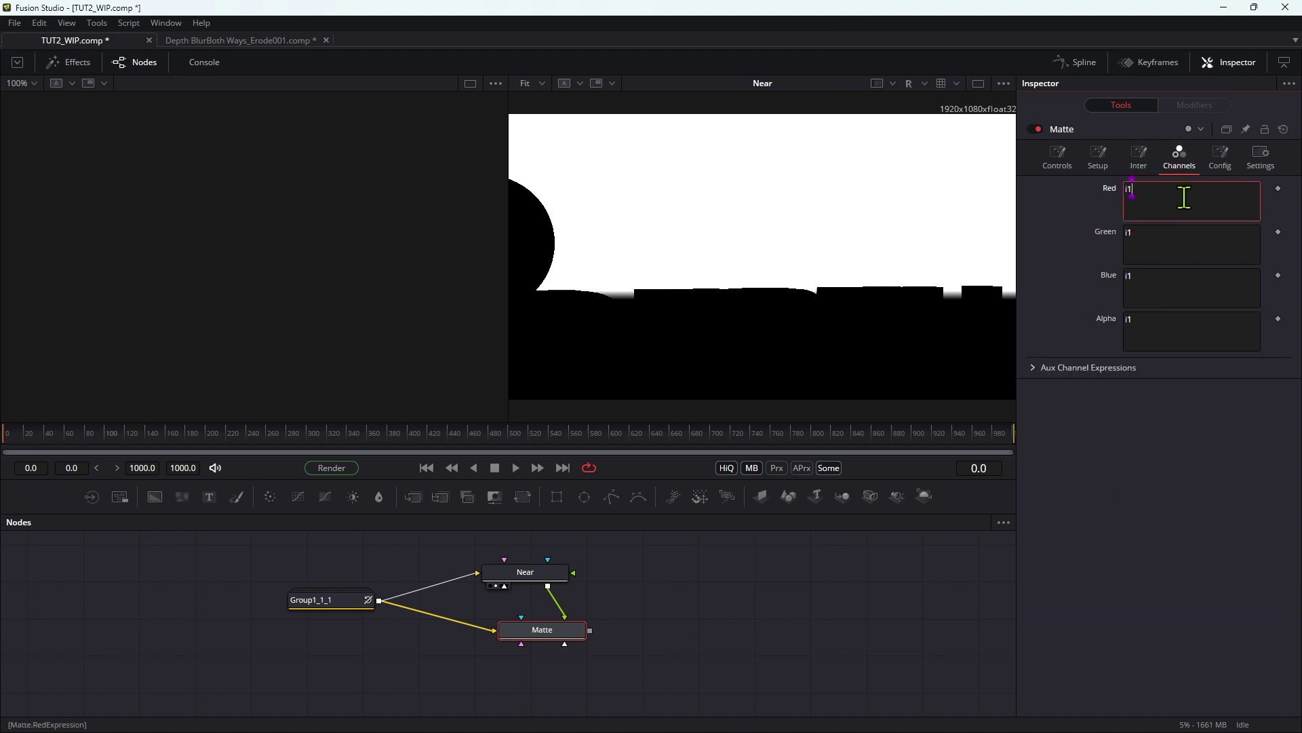
{"action": "key", "text": "ctrl+a"}
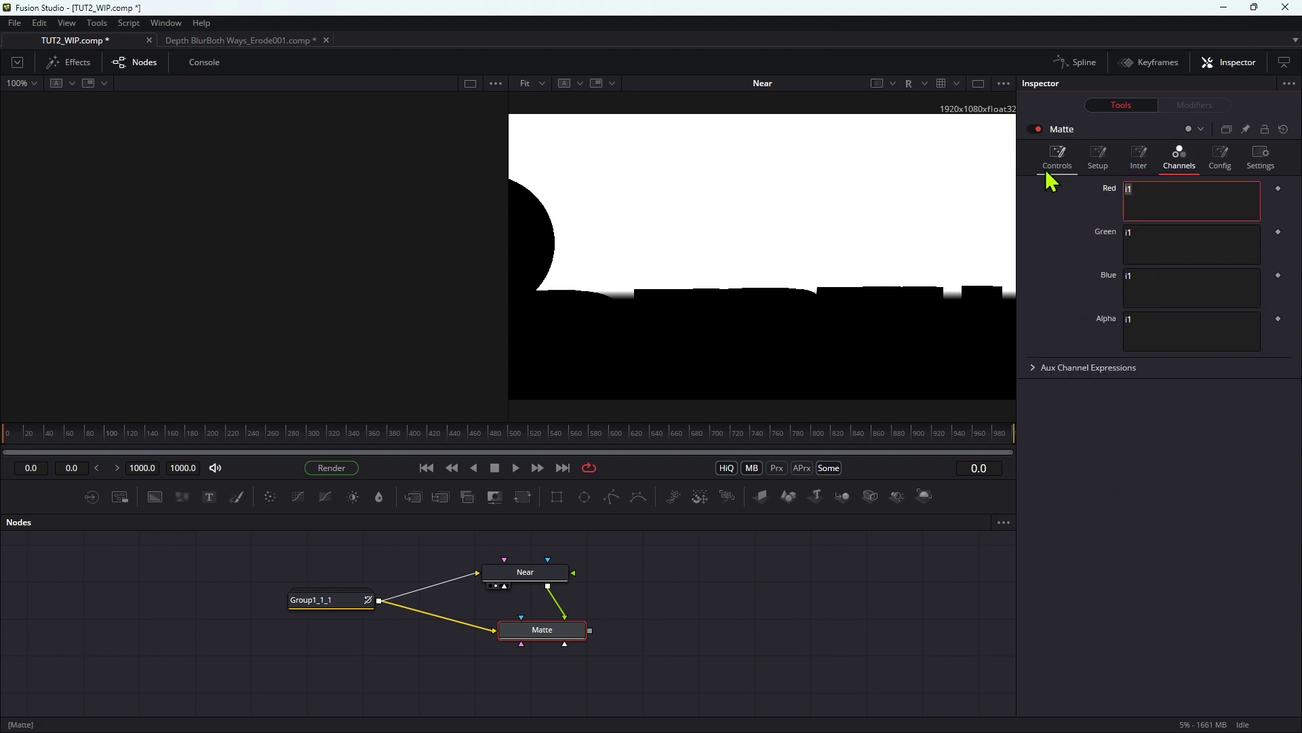
{"action": "type", "text": "i4"}
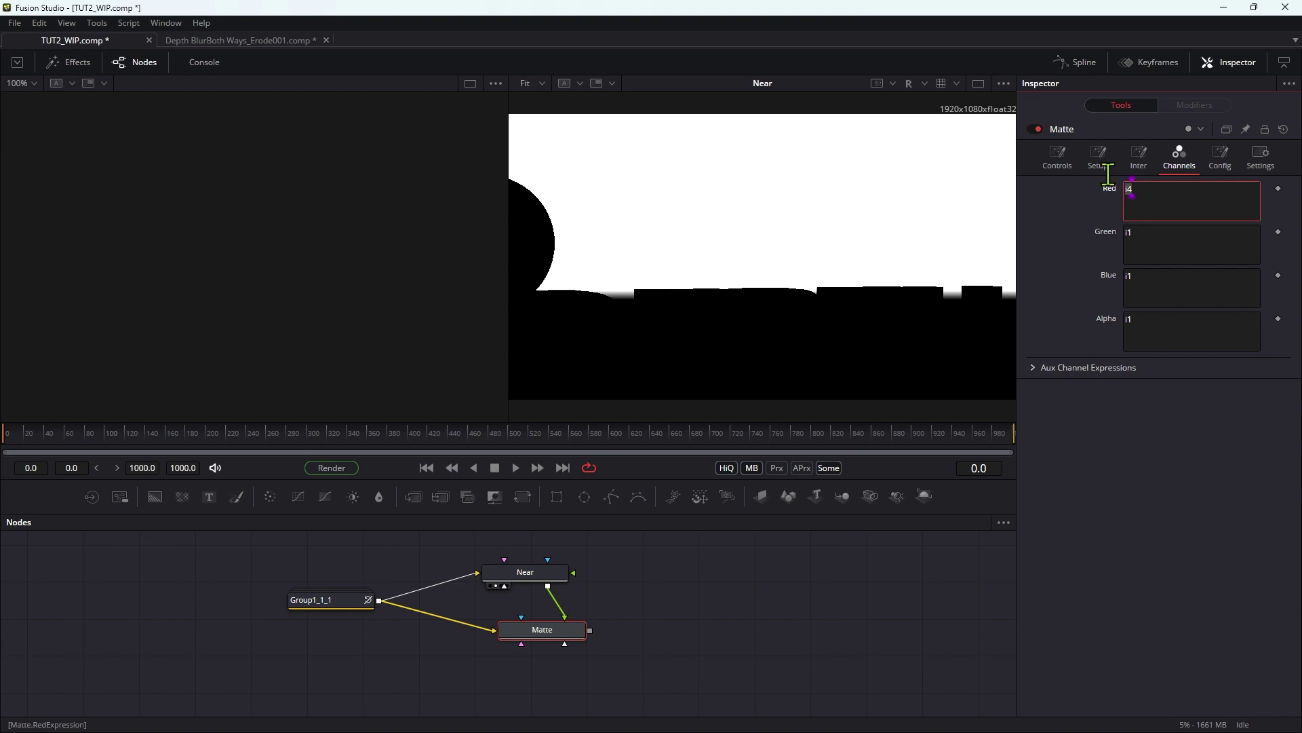
{"action": "key", "text": "Tab"}
{"action": "type", "text": "i4"}
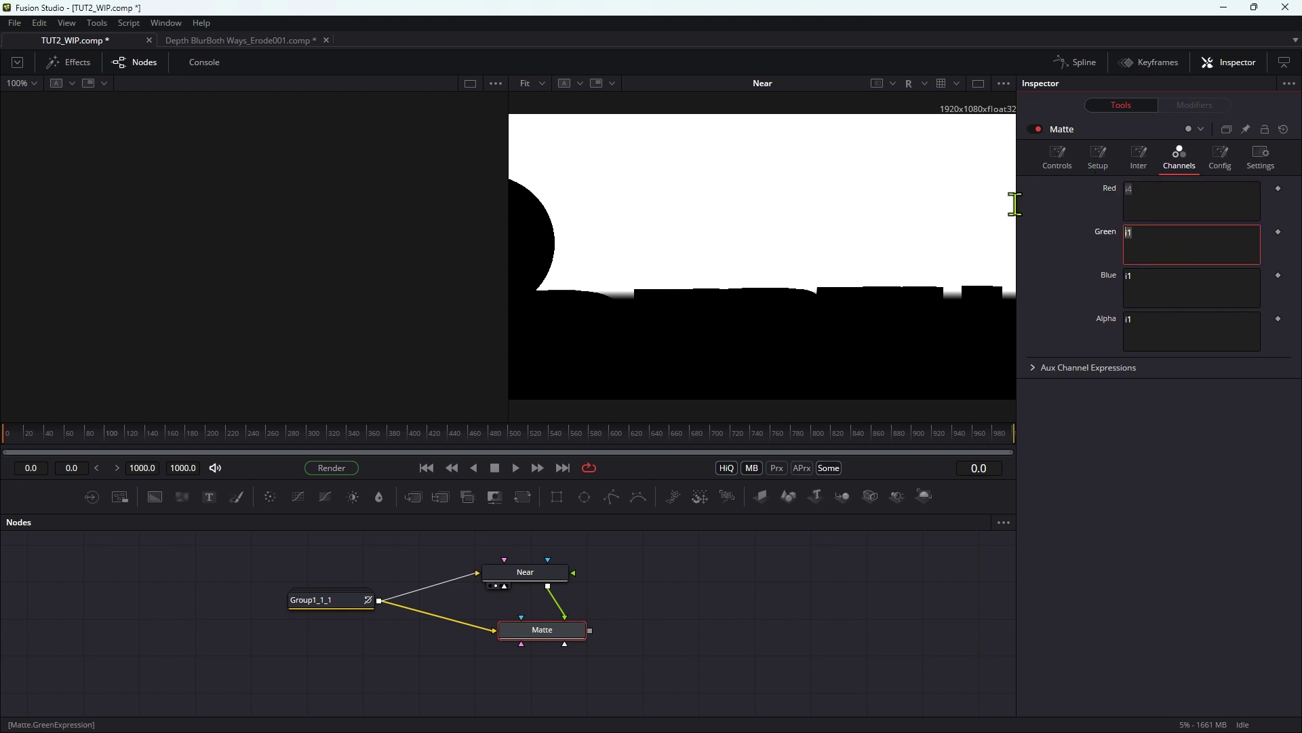
{"action": "key", "text": "Tab"}
{"action": "type", "text": "i4"}
{"action": "key", "text": "Tab"}
{"action": "type", "text": "i4"}
Show the Matte result in the viewer and rearrange the Near and Matte nodes
{"action": "left_click_drag", "start_coordinate": [540, 641], "coordinate": [826, 233]}
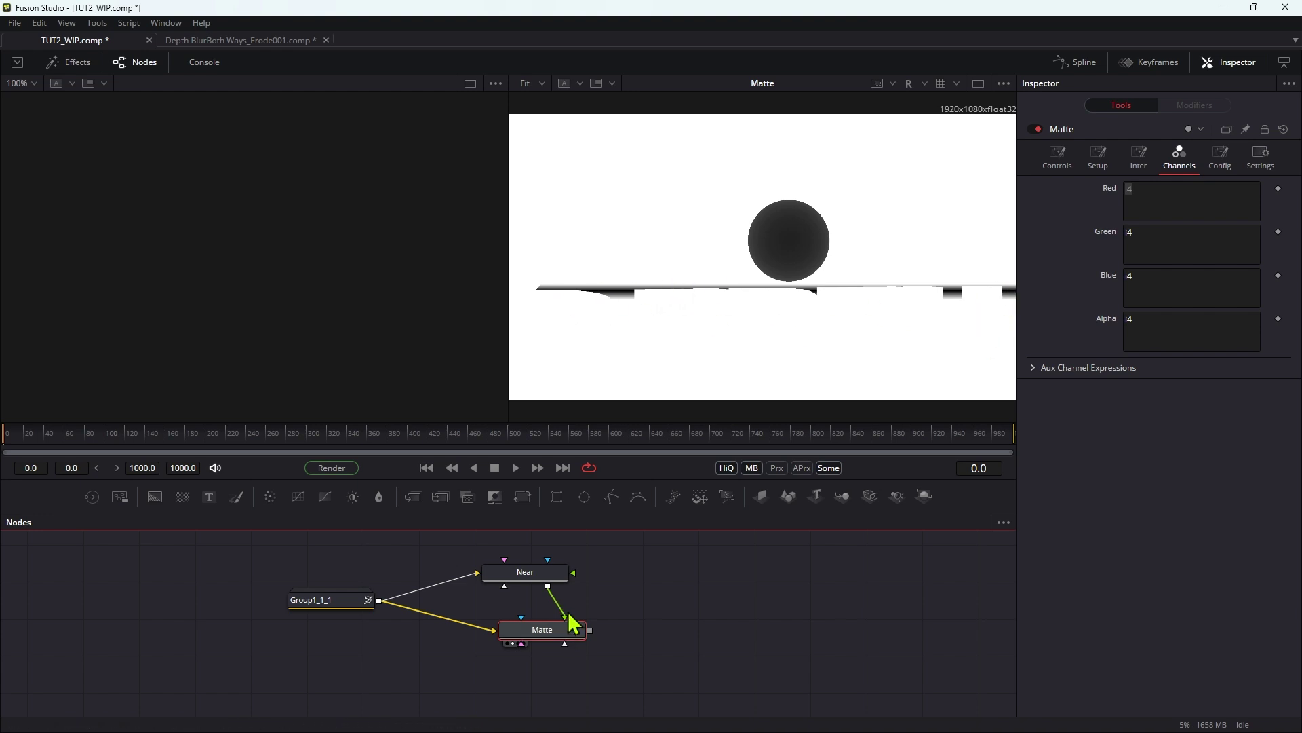
{"action": "left_click_drag", "start_coordinate": [575, 631], "coordinate": [582, 665]}
{"action": "left_click_drag", "start_coordinate": [538, 578], "coordinate": [551, 566]}
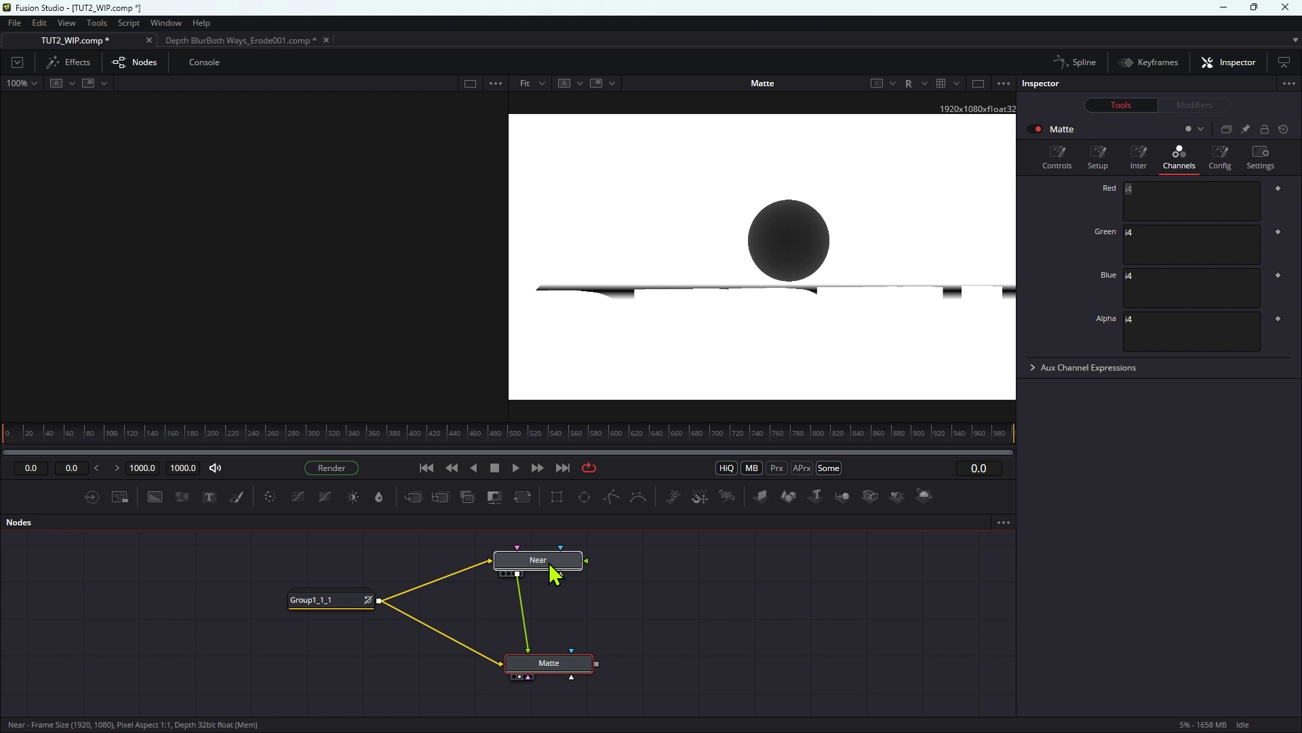
{"action": "left_click", "coordinate": [551, 566]}
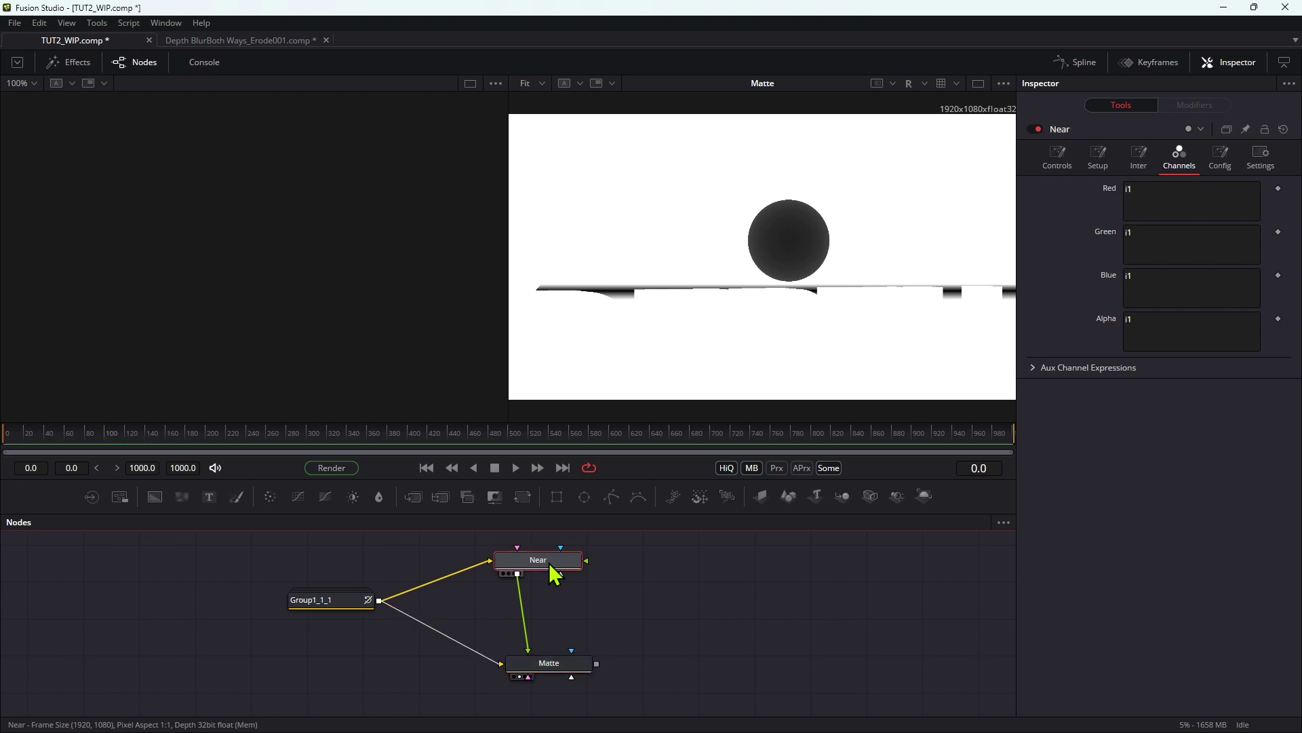
{"action": "left_click_drag", "start_coordinate": [541, 553], "coordinate": [533, 552]}
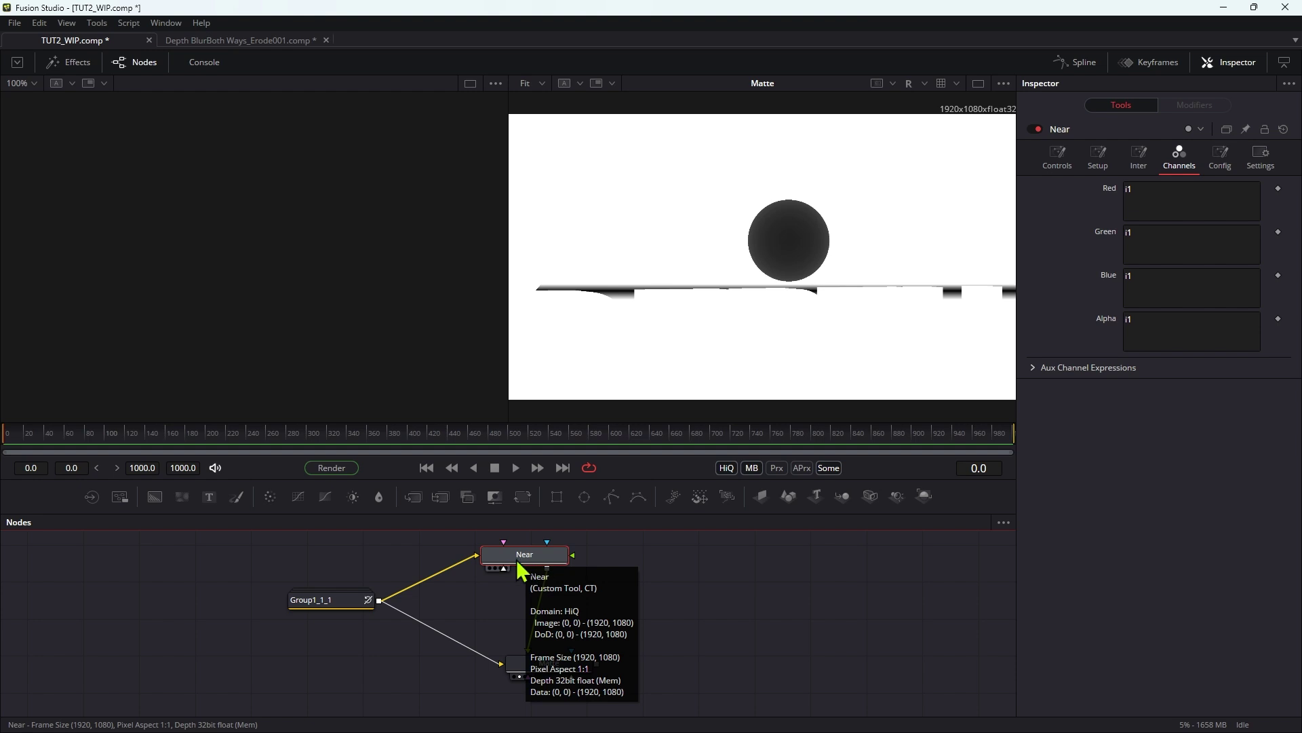
Add an Erode/Dilate tool and a Blur tool below Near
{"action": "key", "text": "shift+space"}
{"action": "type", "text": "ero"}
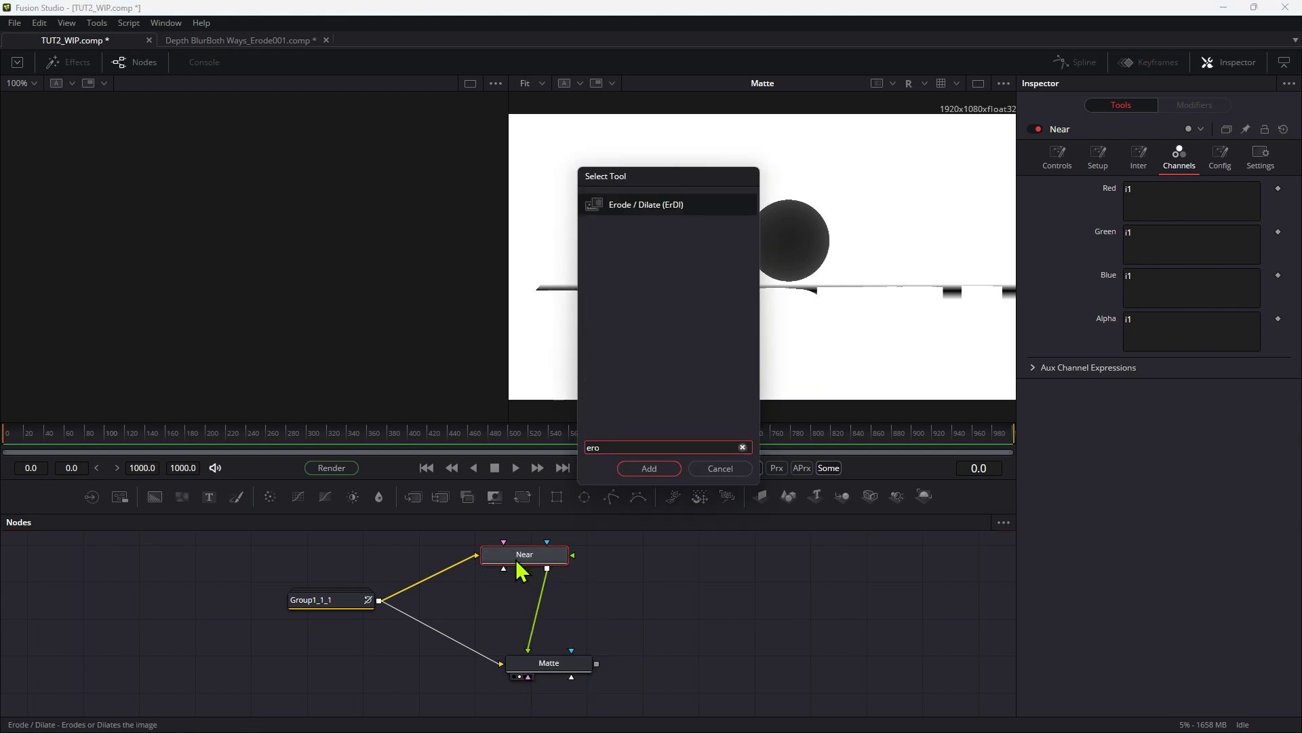
{"action": "key", "text": "Return"}
{"action": "key", "text": "shift+space"}
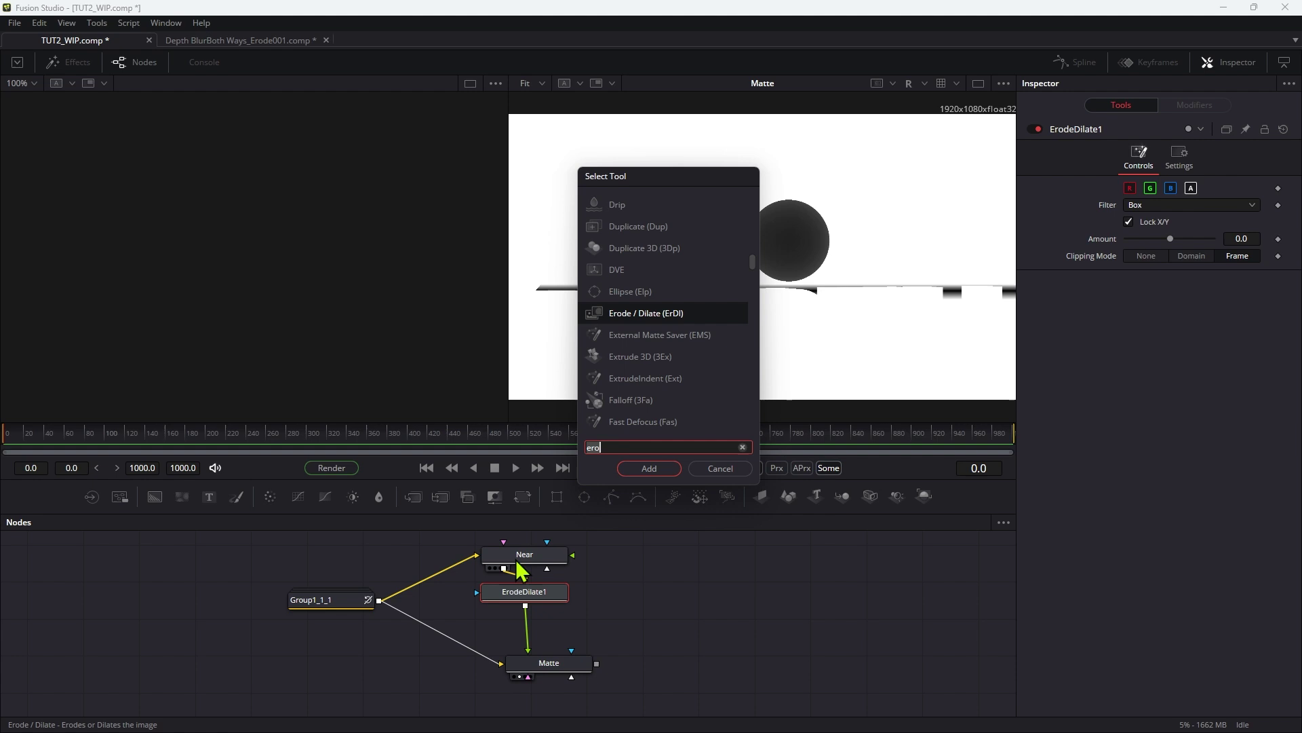
{"action": "type", "text": "blur"}
{"action": "key", "text": "Return"}
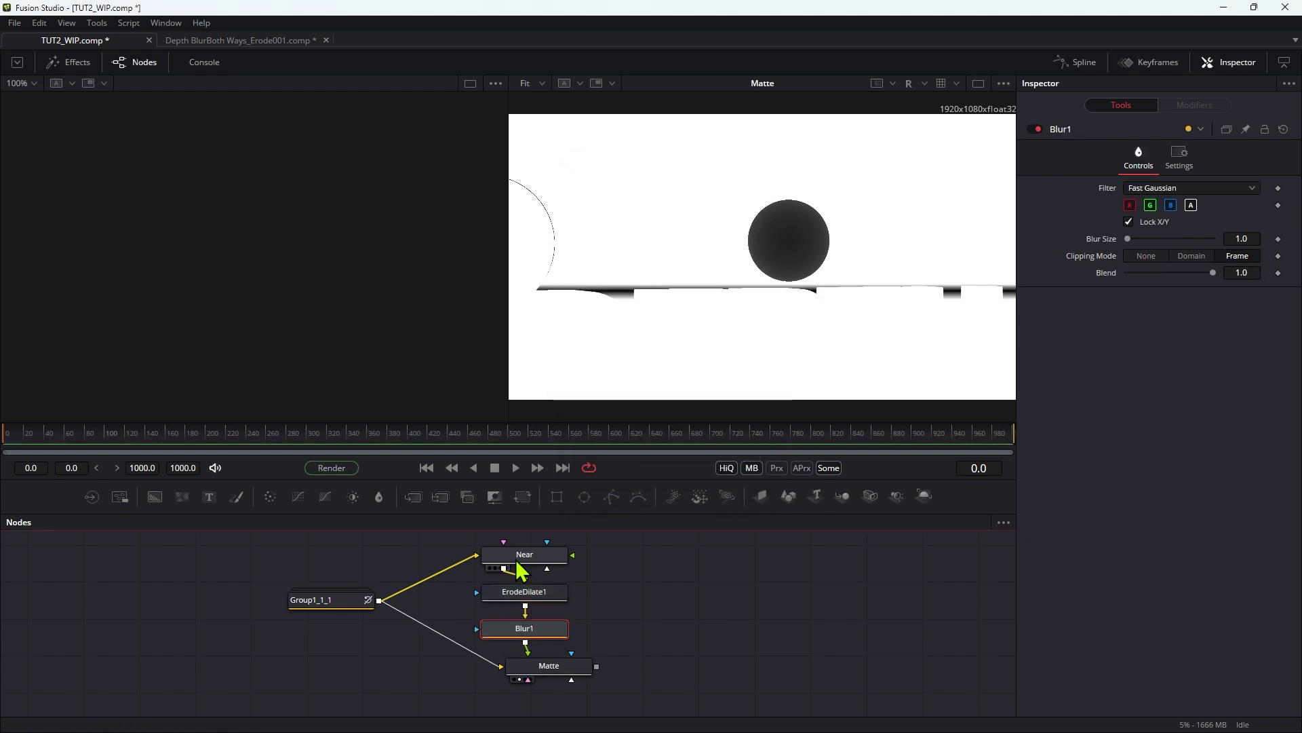
Rename ErodeDilate1 to 'Erode' and select it to view its controls
{"action": "left_click", "coordinate": [526, 561]}
{"action": "left_click", "coordinate": [542, 597]}
{"action": "key", "text": "F2"}
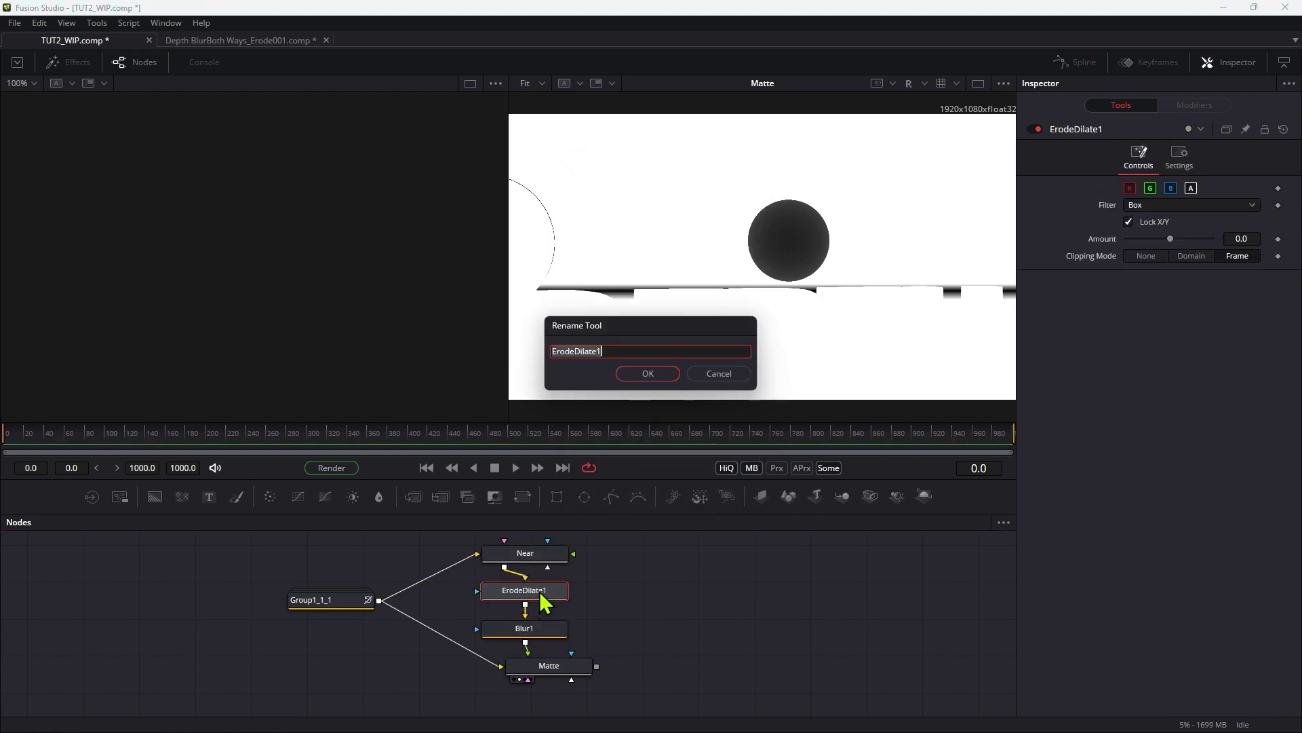
{"action": "type", "text": "Erode"}
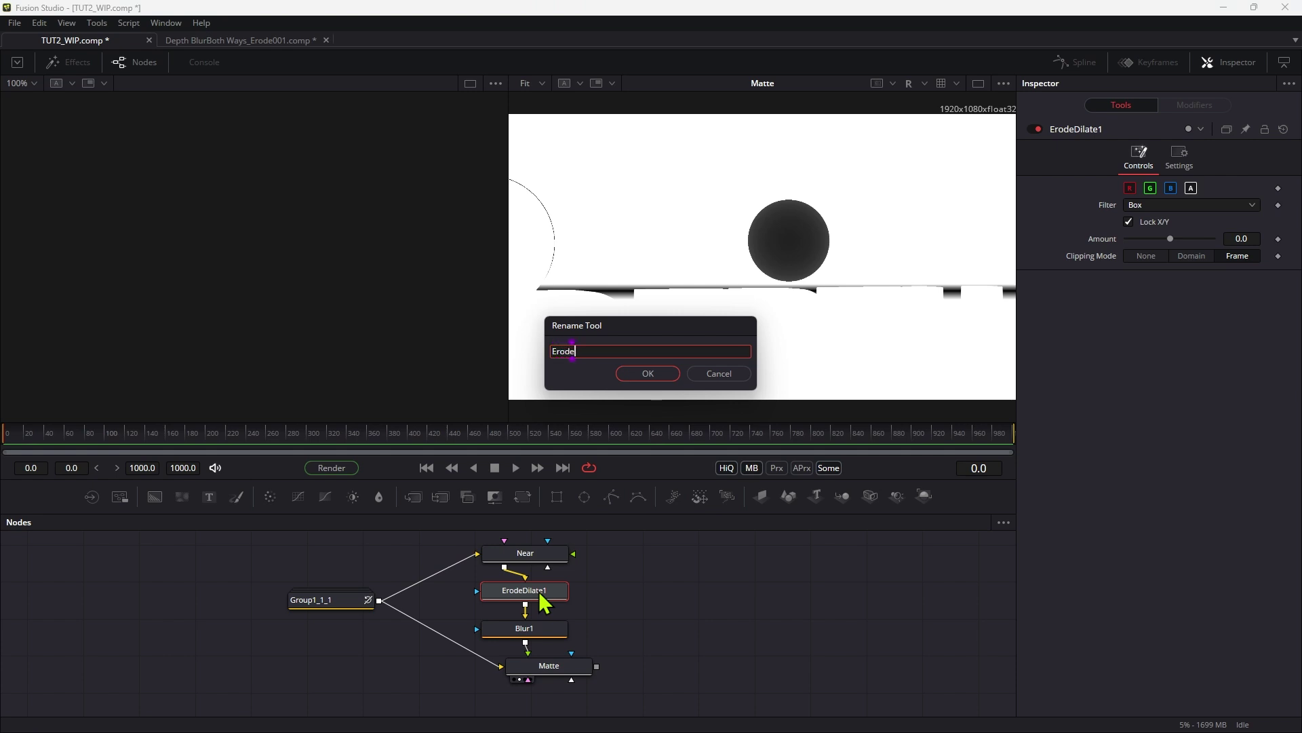
{"action": "key", "text": "Return"}
{"action": "left_click", "coordinate": [536, 633]}
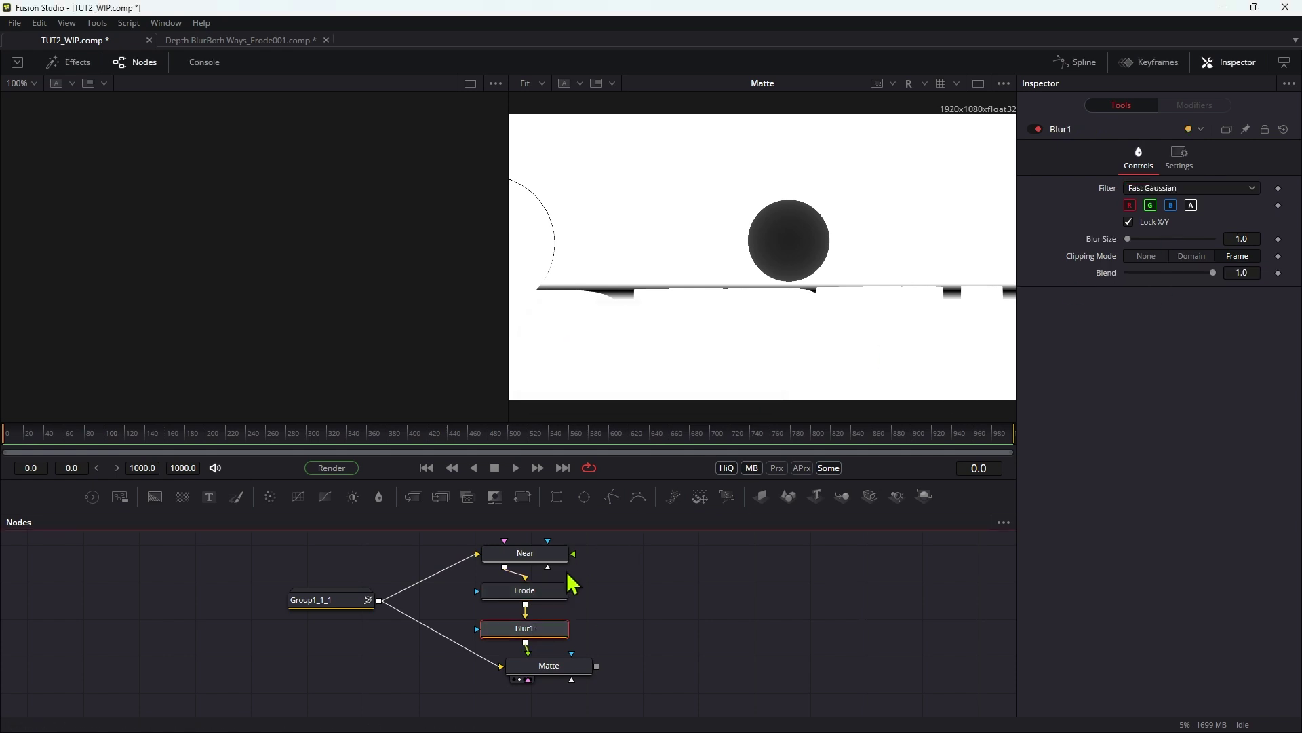
{"action": "left_click", "coordinate": [529, 590]}
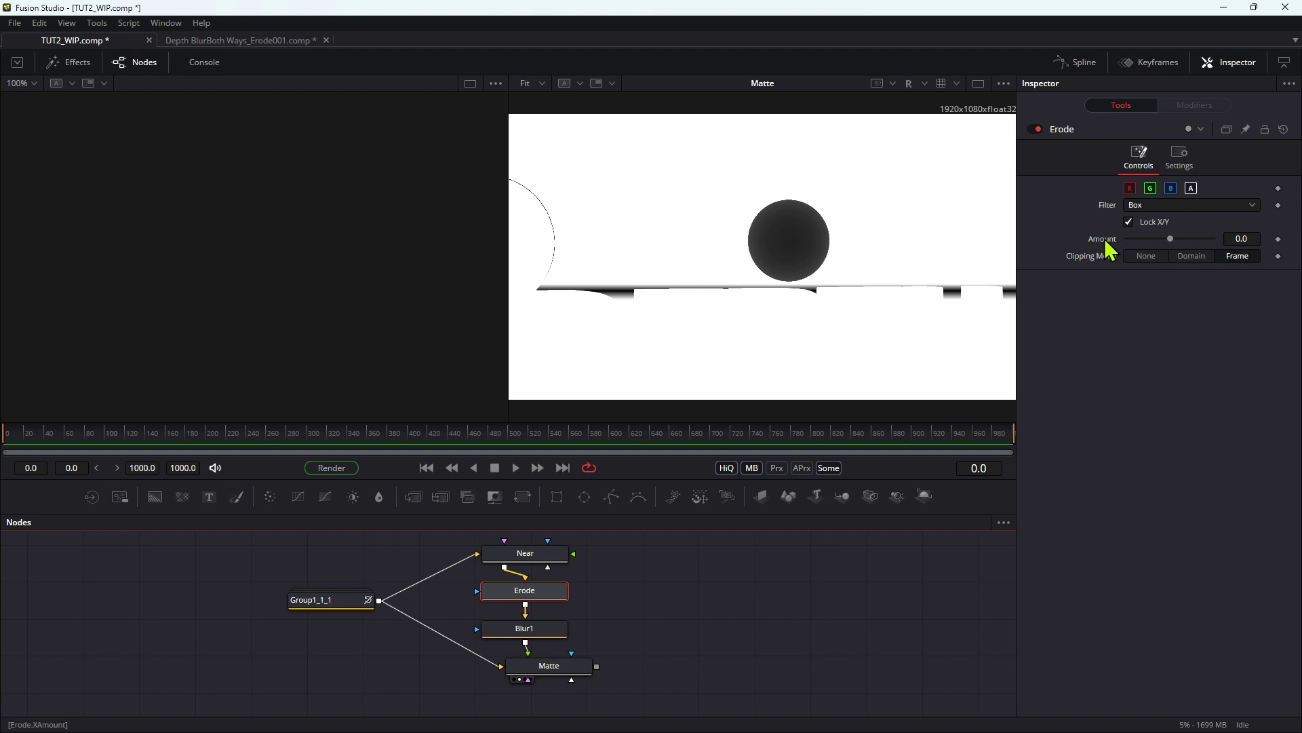
Drive Blur1's Blur Size with Erode.XAmount*-1000 and set Erode's Amount to -0.0069
{"action": "left_click", "coordinate": [533, 629]}
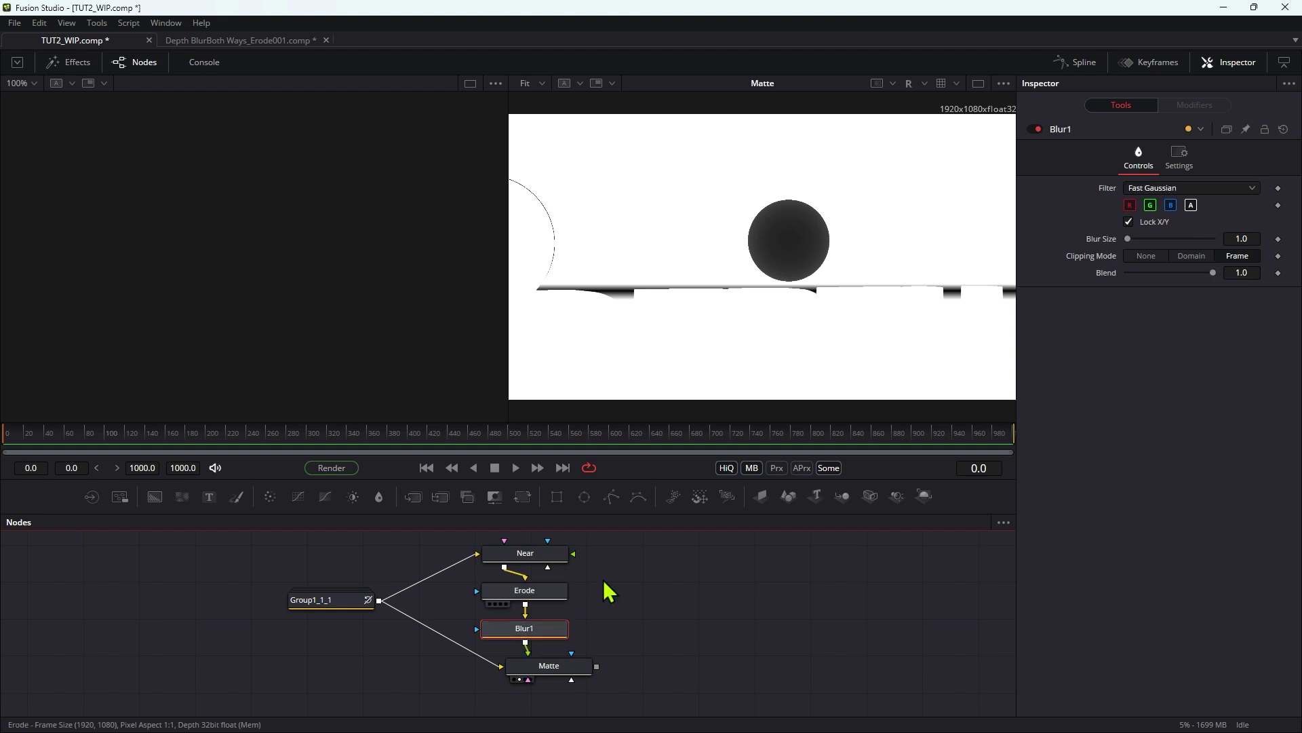
{"action": "right_click", "coordinate": [1107, 249]}
{"action": "left_click", "coordinate": [1134, 406]}
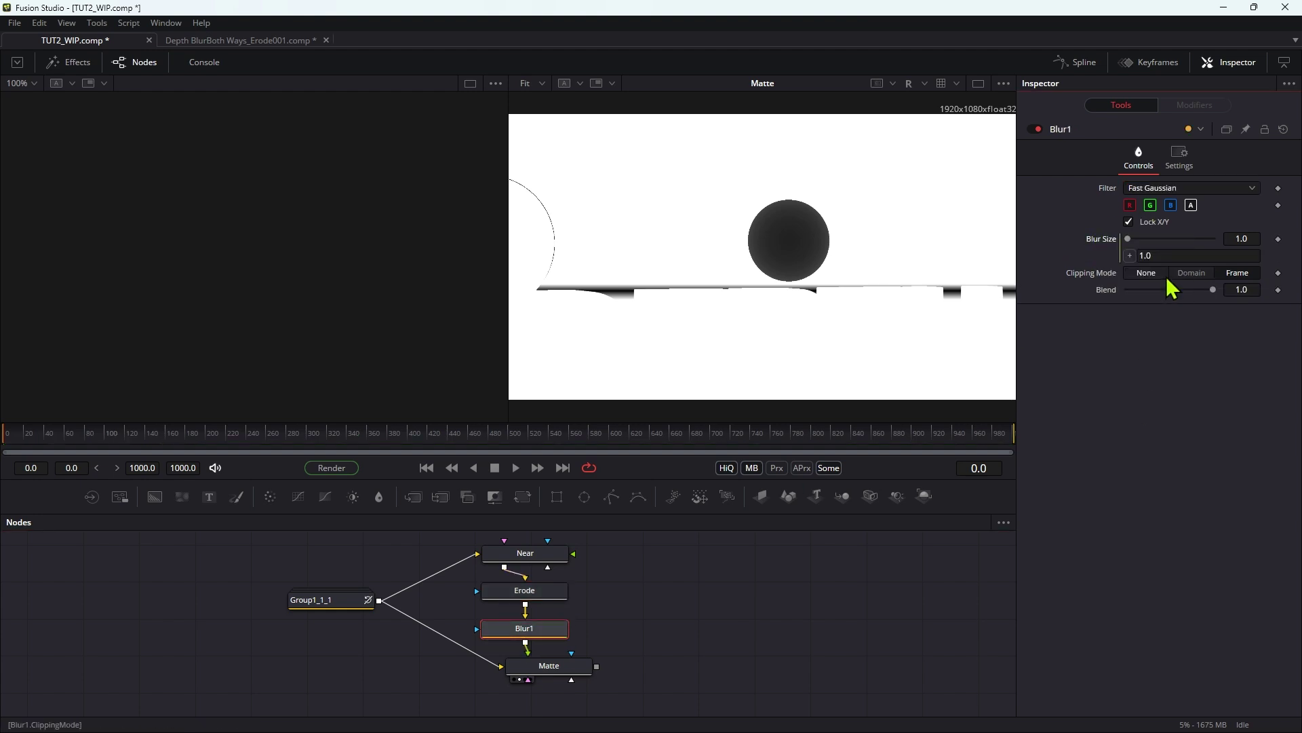
{"action": "left_click", "coordinate": [1178, 259]}
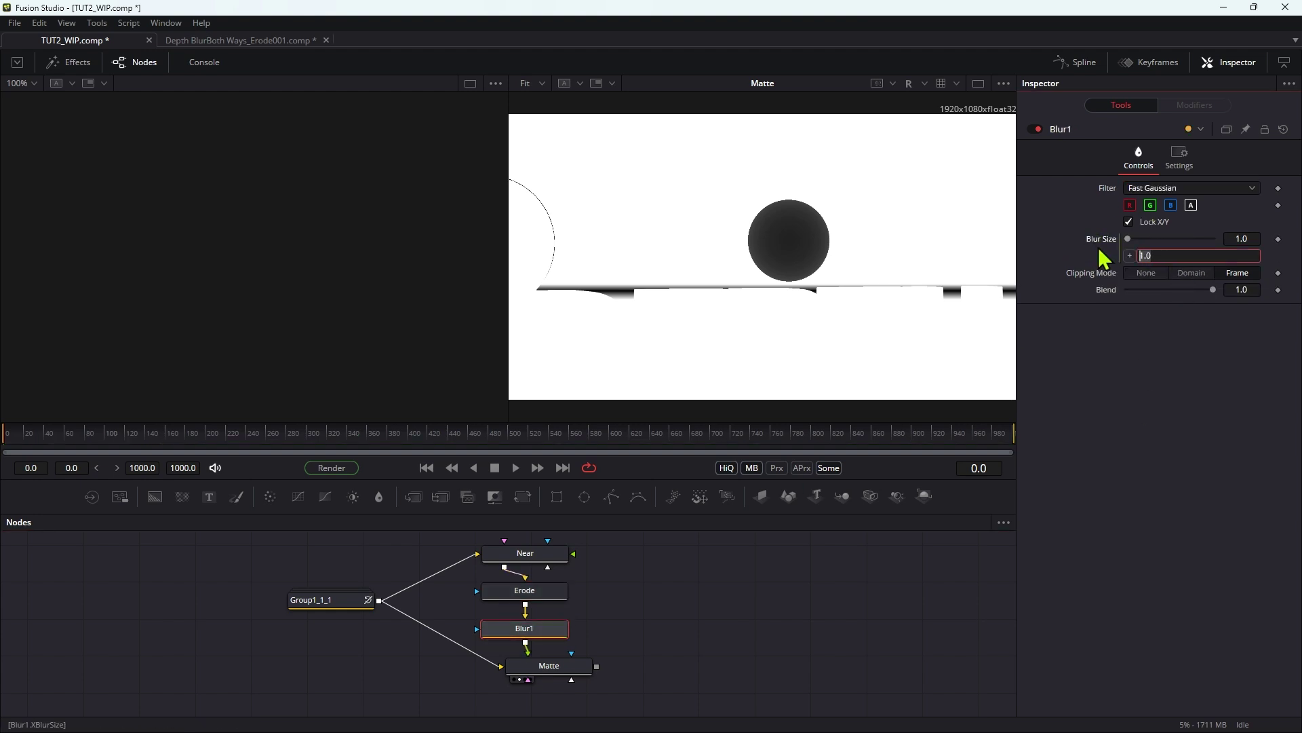
{"action": "type", "text": "Erode."}
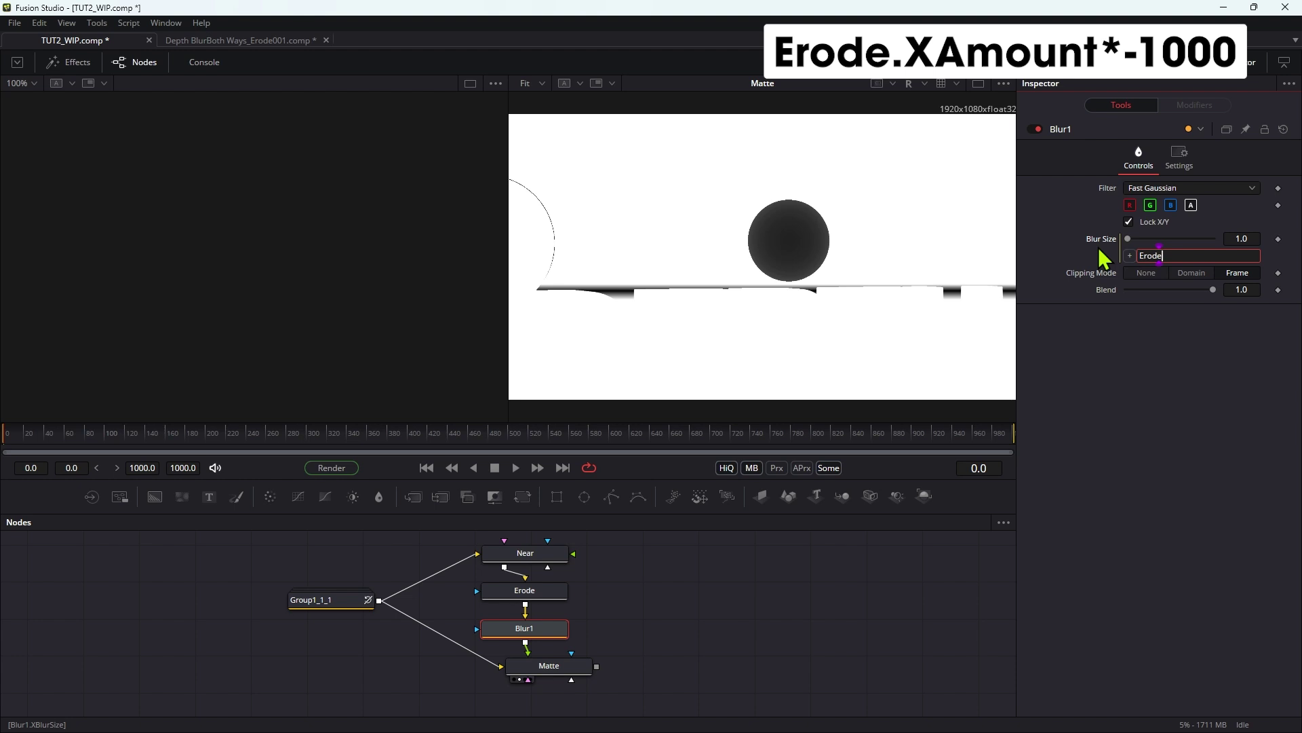
{"action": "type", "text": "XAmount"}
{"action": "key", "text": "Tab"}
{"action": "left_click", "coordinate": [1218, 256]}
{"action": "type", "text": "*-1000"}
{"action": "key", "text": "Tab"}
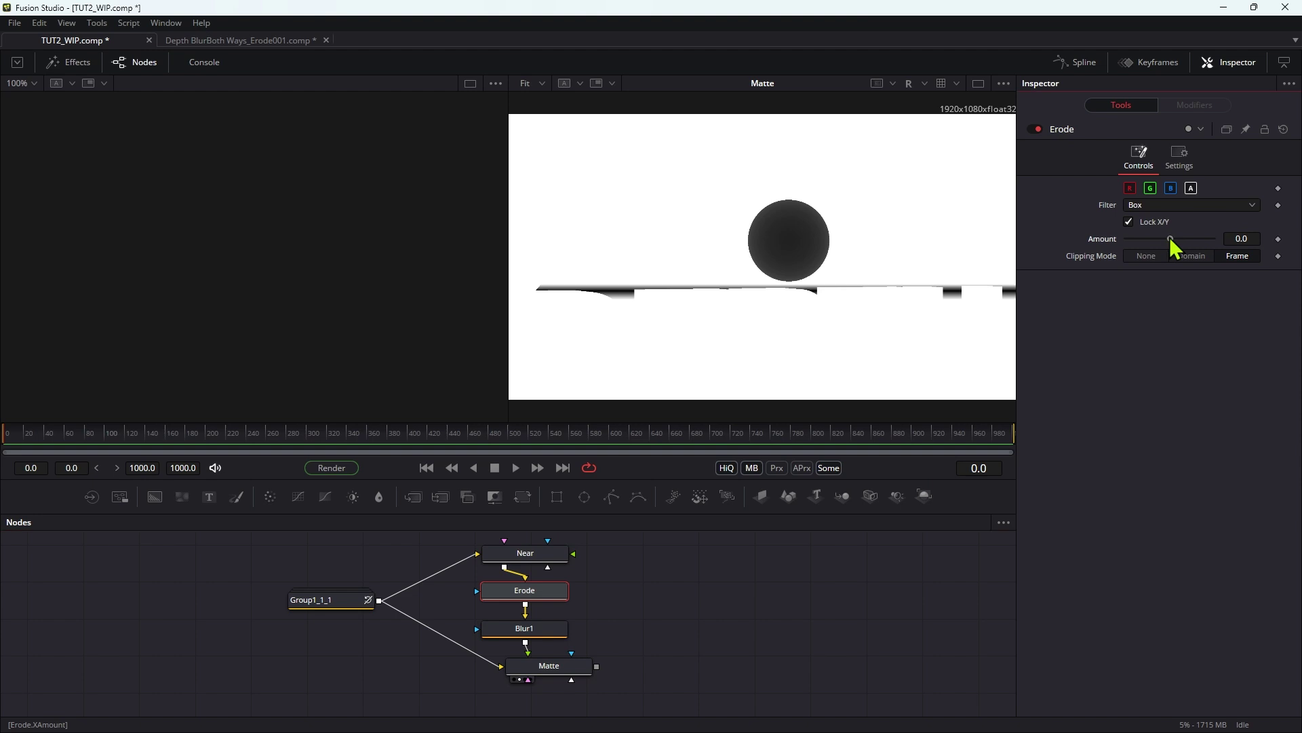
{"action": "left_click_drag", "start_coordinate": [1169, 237], "coordinate": [1142, 210]}
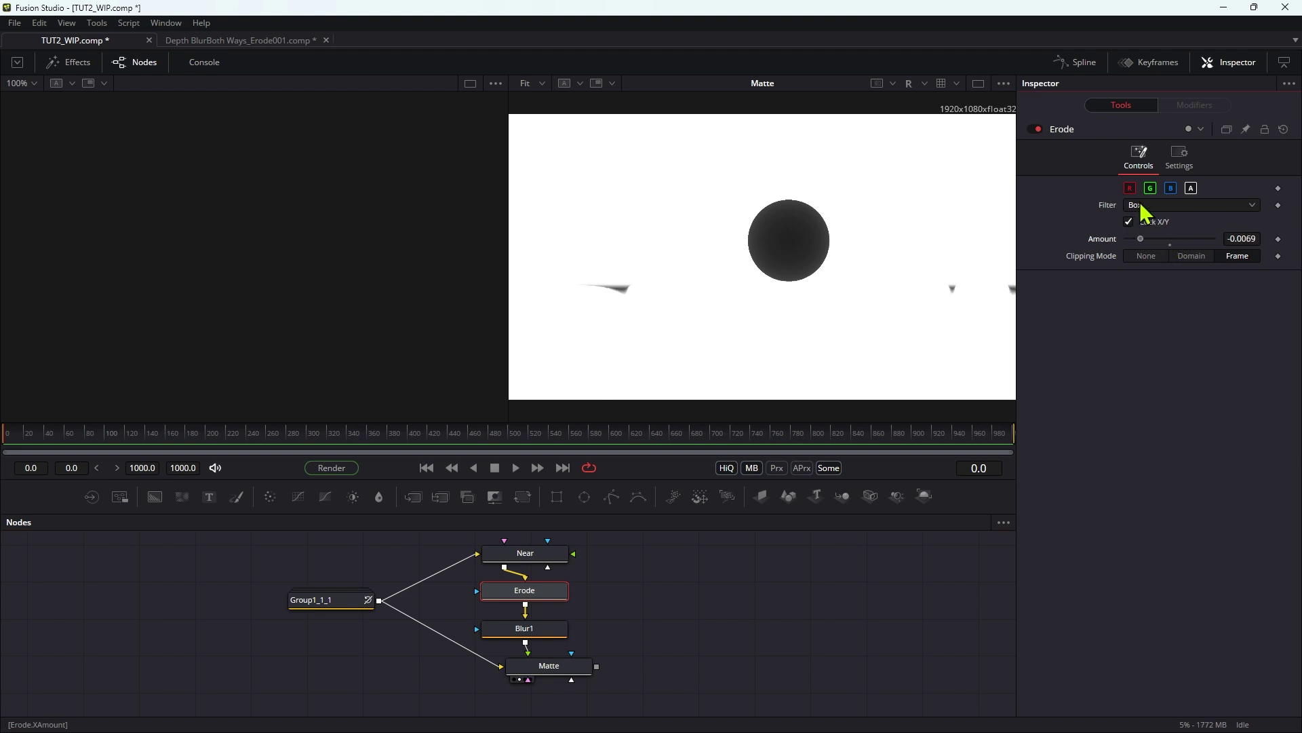
Add a Defocus tool beside Matte, fed by Matte's output, with Matte as its effect mask
{"action": "left_click", "coordinate": [808, 652]}
{"action": "key", "text": "shift+space"}
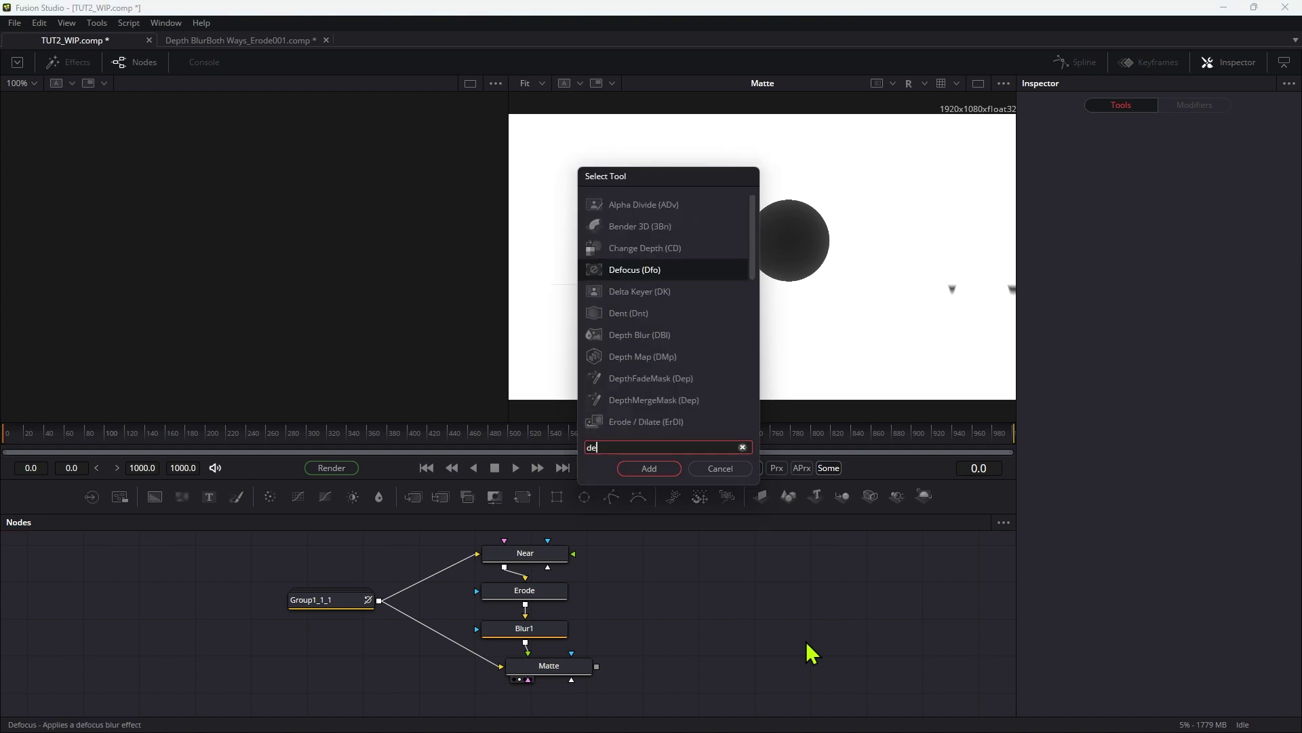
{"action": "type", "text": "defo"}
{"action": "key", "text": "Return"}
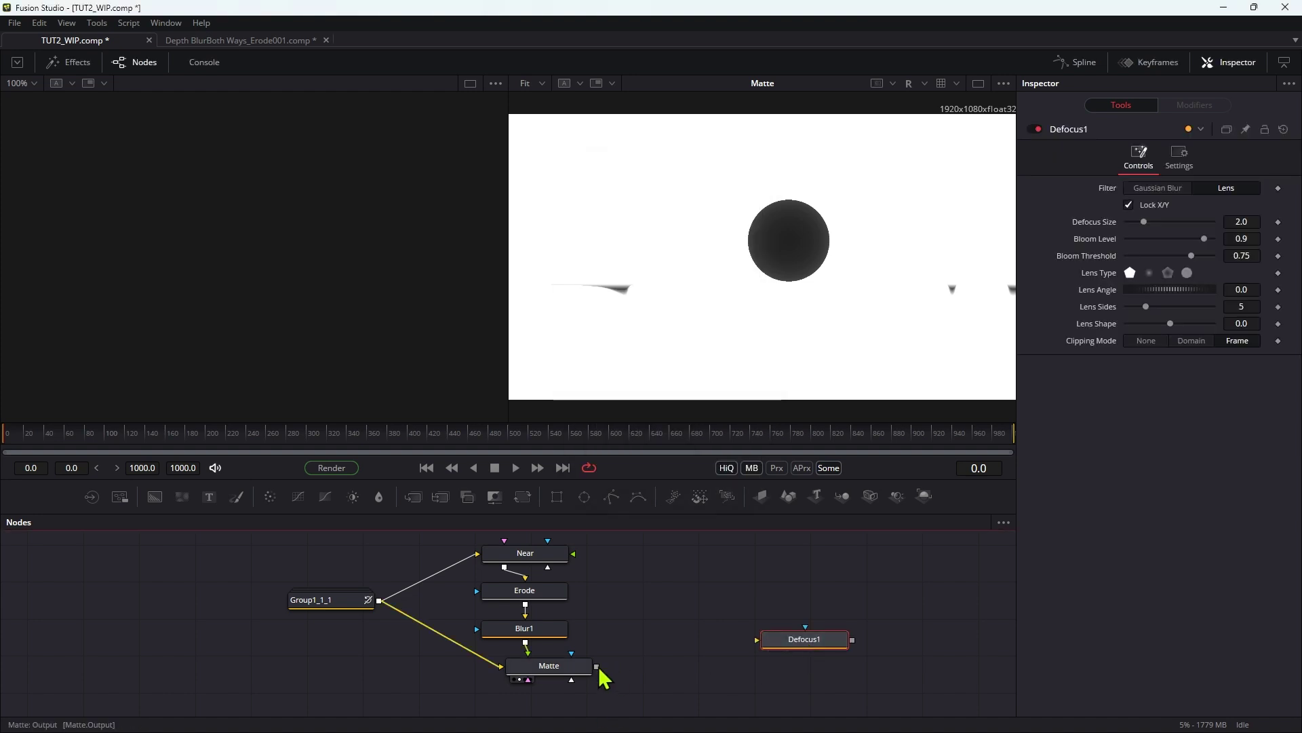
{"action": "left_click_drag", "start_coordinate": [823, 655], "coordinate": [742, 691]}
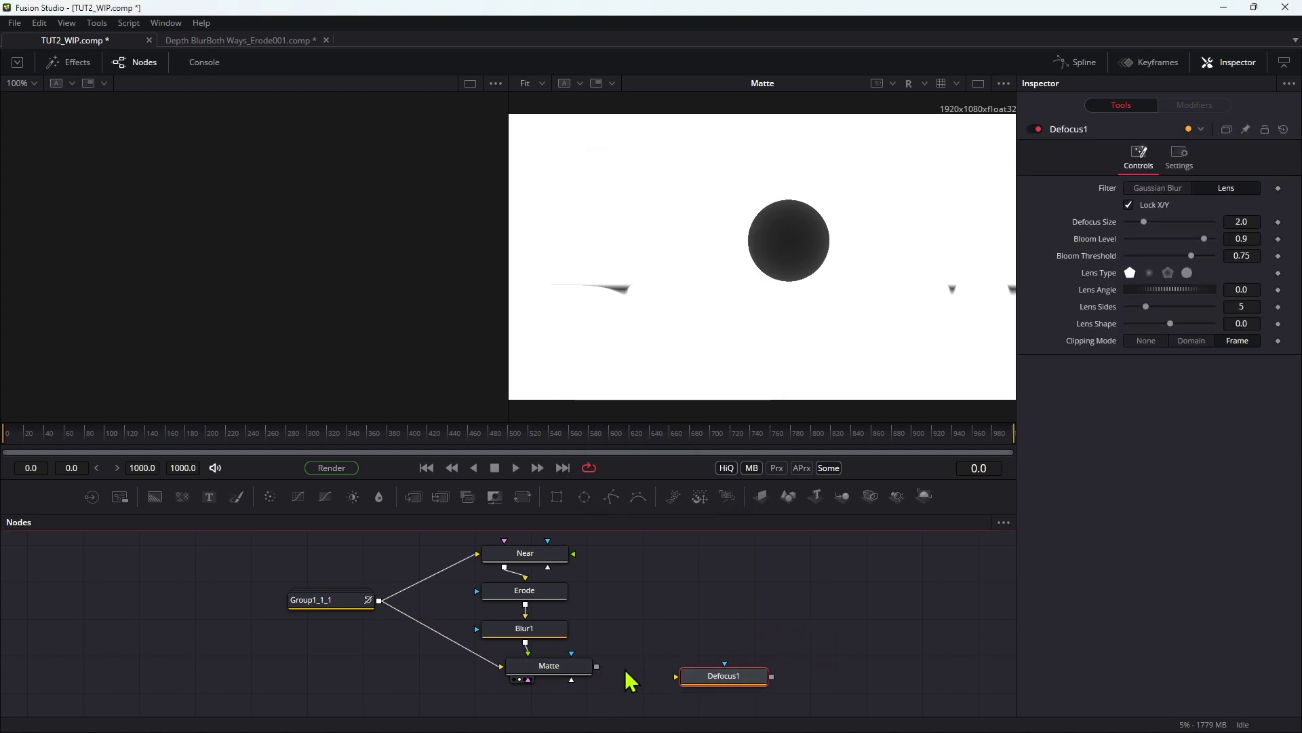
{"action": "mouse_move", "coordinate": [598, 666]}
{"action": "left_mouse_down"}
{"action": "mouse_move", "coordinate": [718, 690]}
{"action": "mouse_move", "coordinate": [731, 675]}
{"action": "left_mouse_up"}
{"action": "left_click", "coordinate": [749, 697]}
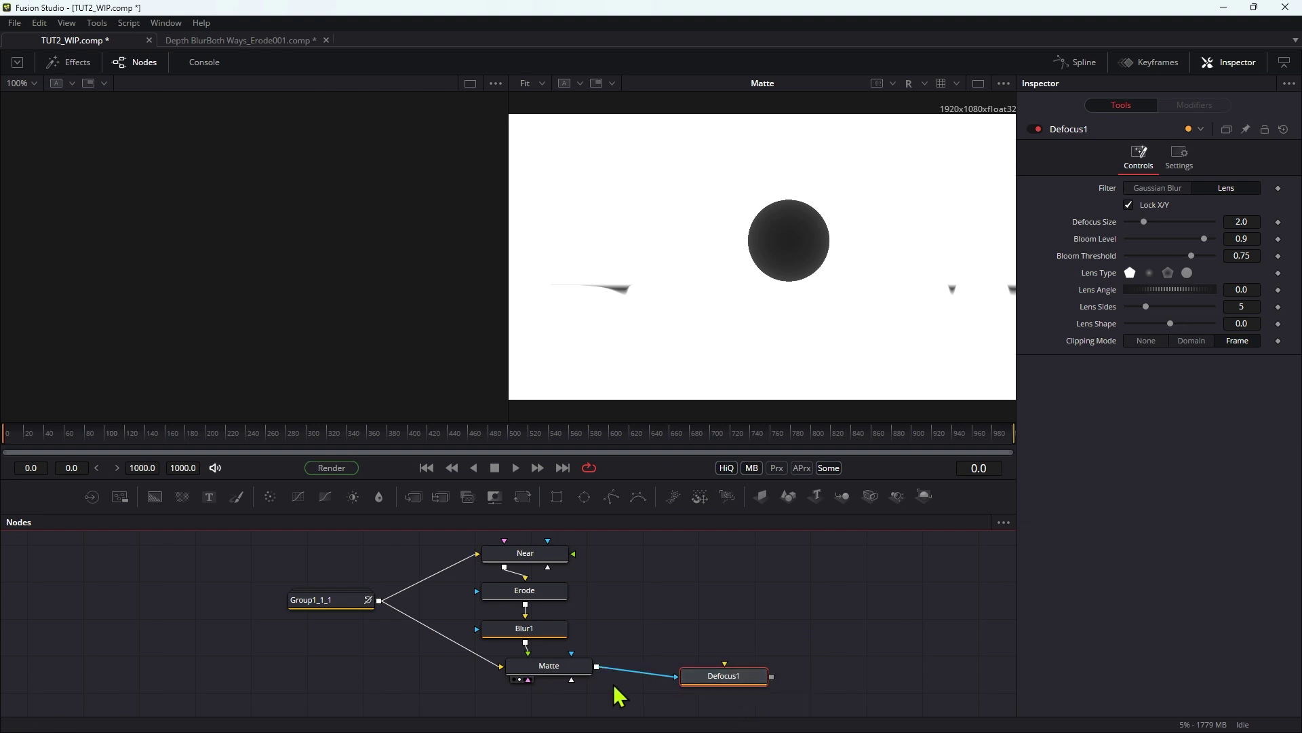
Set Defocus1's Bloom Level to 0 and Defocus Size to 30, viewing in full colour
{"action": "left_click_drag", "start_coordinate": [360, 614], "coordinate": [800, 242]}
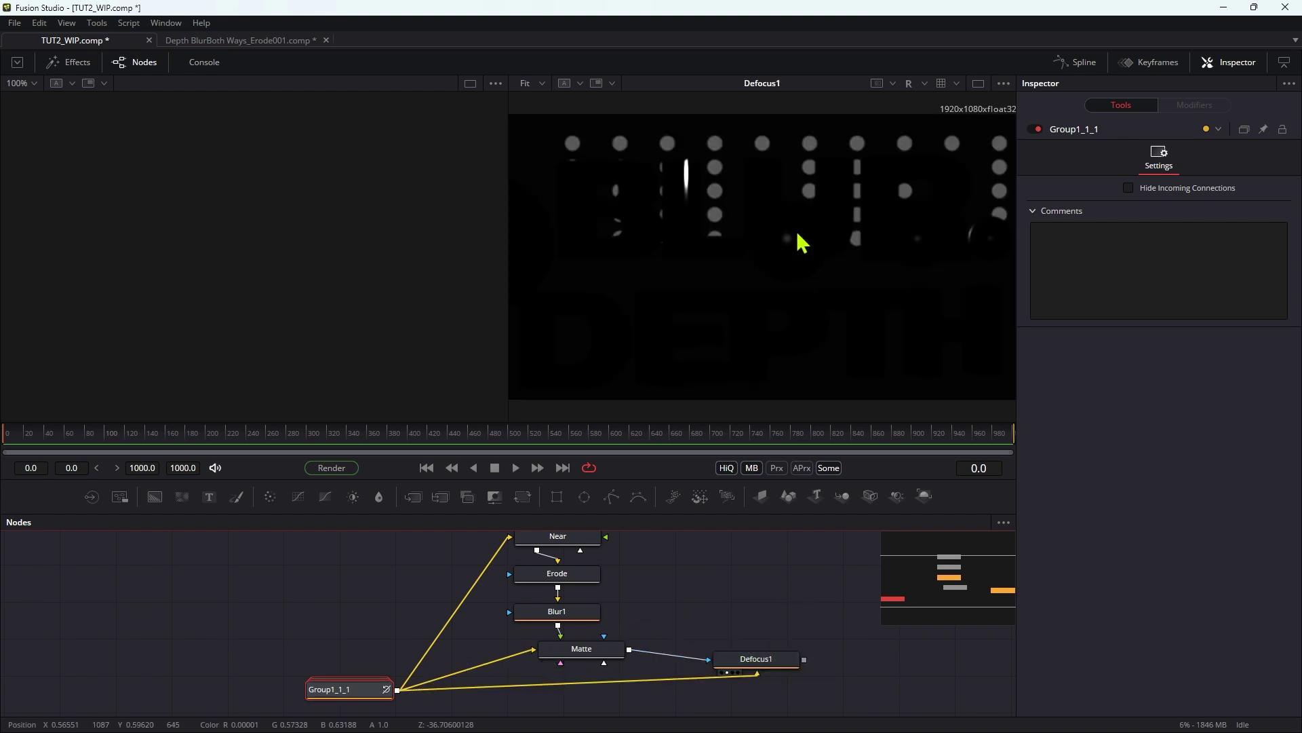
{"action": "key", "text": "c"}
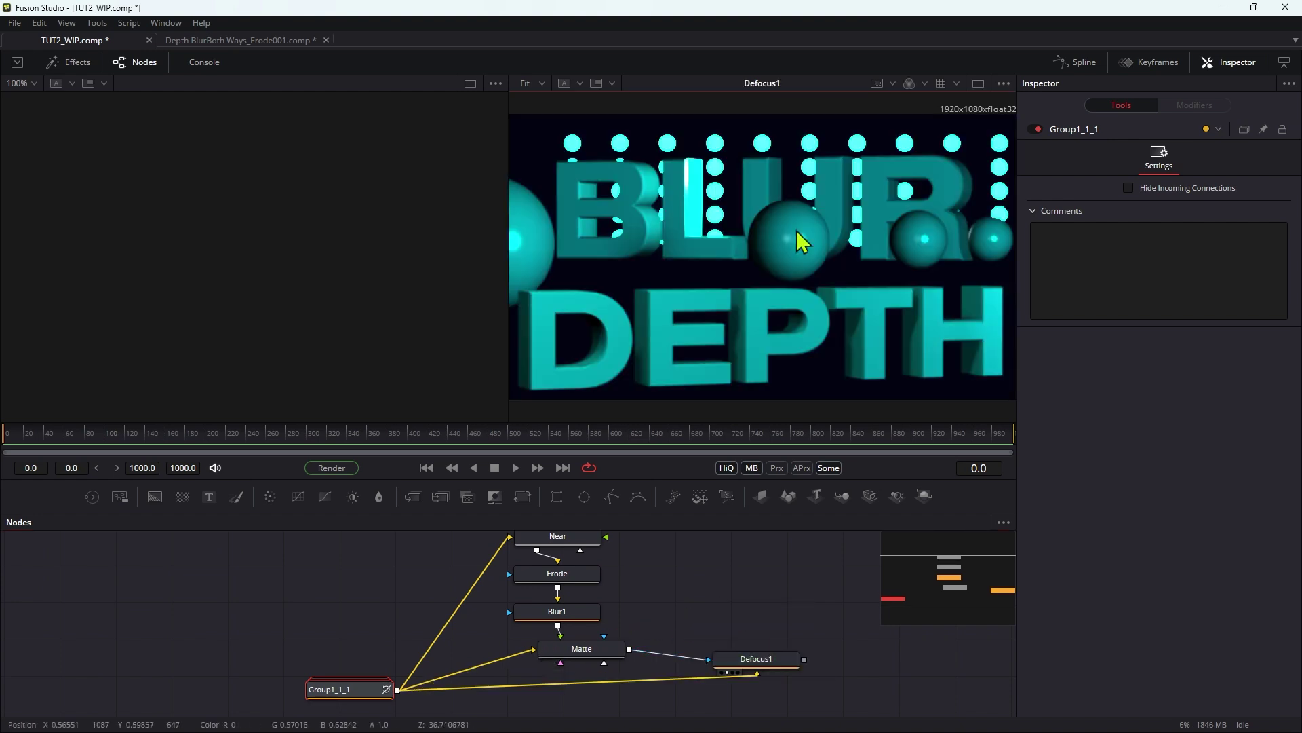
{"action": "left_click", "coordinate": [778, 658]}
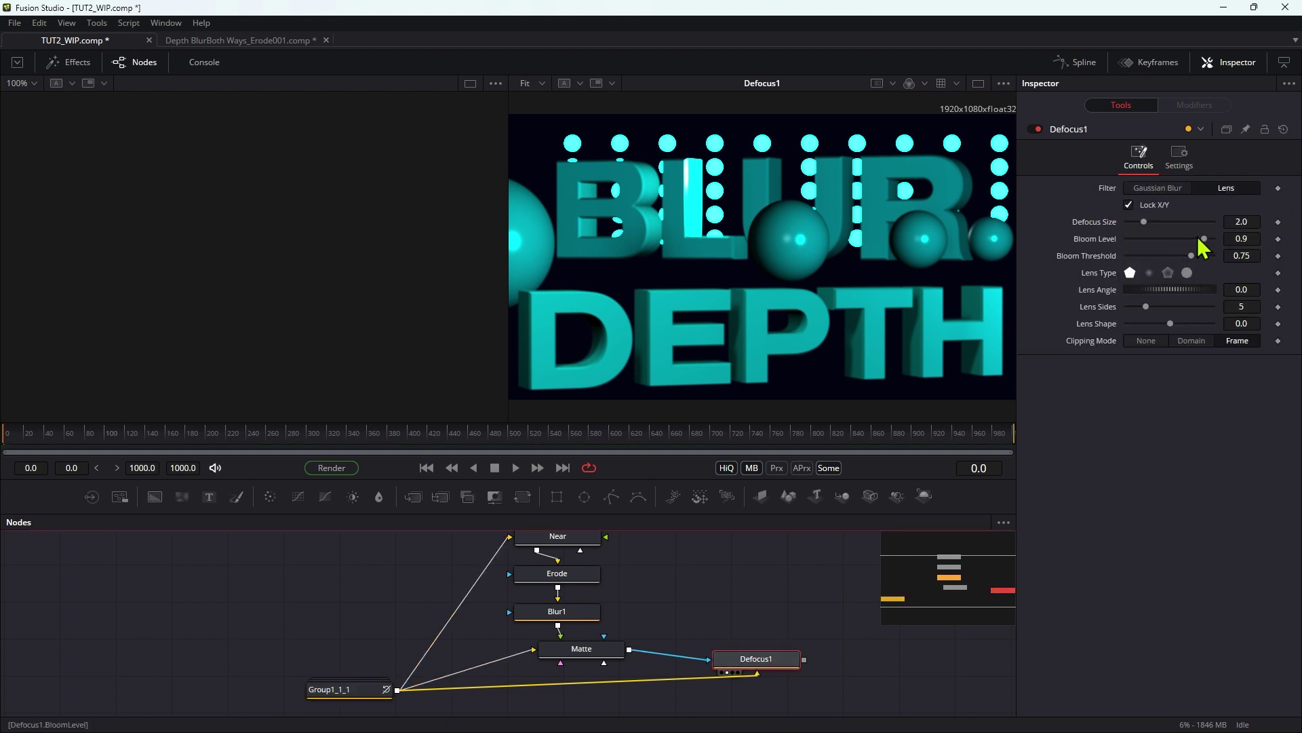
{"action": "left_click_drag", "start_coordinate": [1202, 244], "coordinate": [1033, 241]}
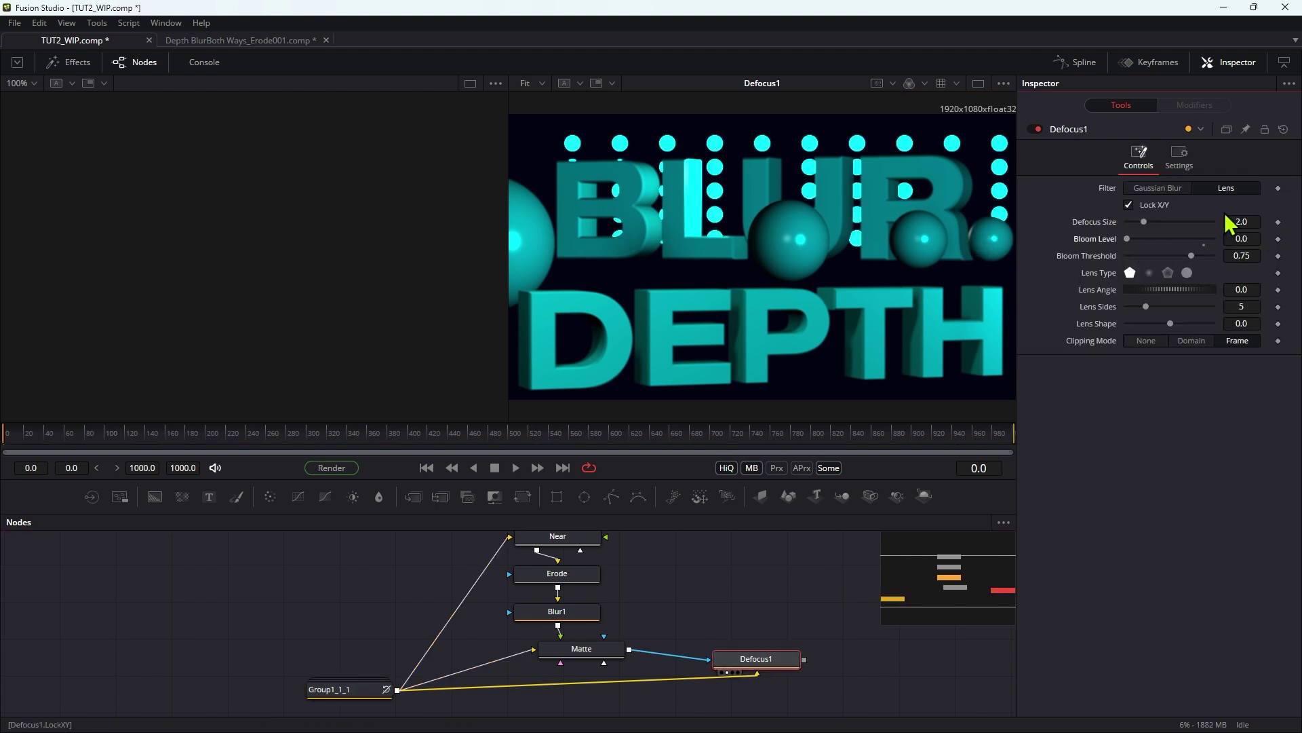
{"action": "left_click", "coordinate": [1256, 216]}
{"action": "type", "text": "30"}
{"action": "key", "text": "Tab"}
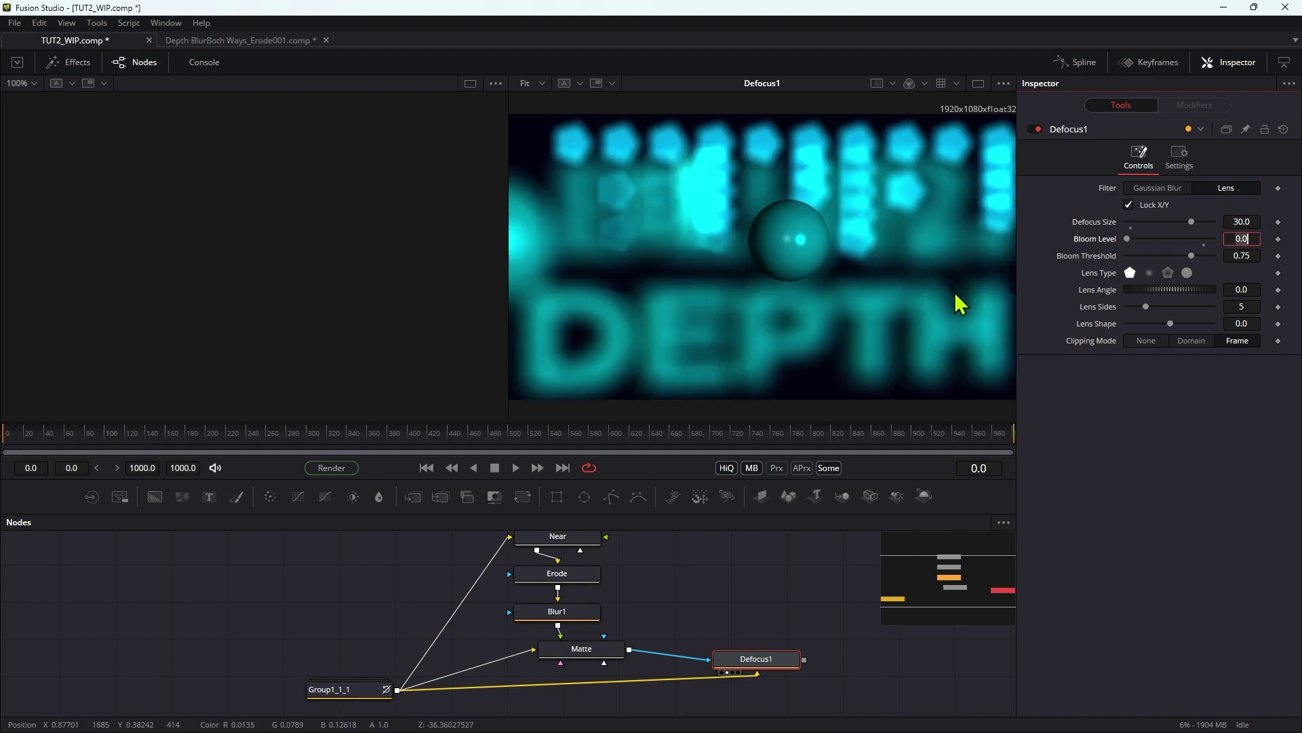
Switch to a single viewer and set Erode's Amount to -0.015, then select Near
{"action": "left_click", "coordinate": [978, 83]}
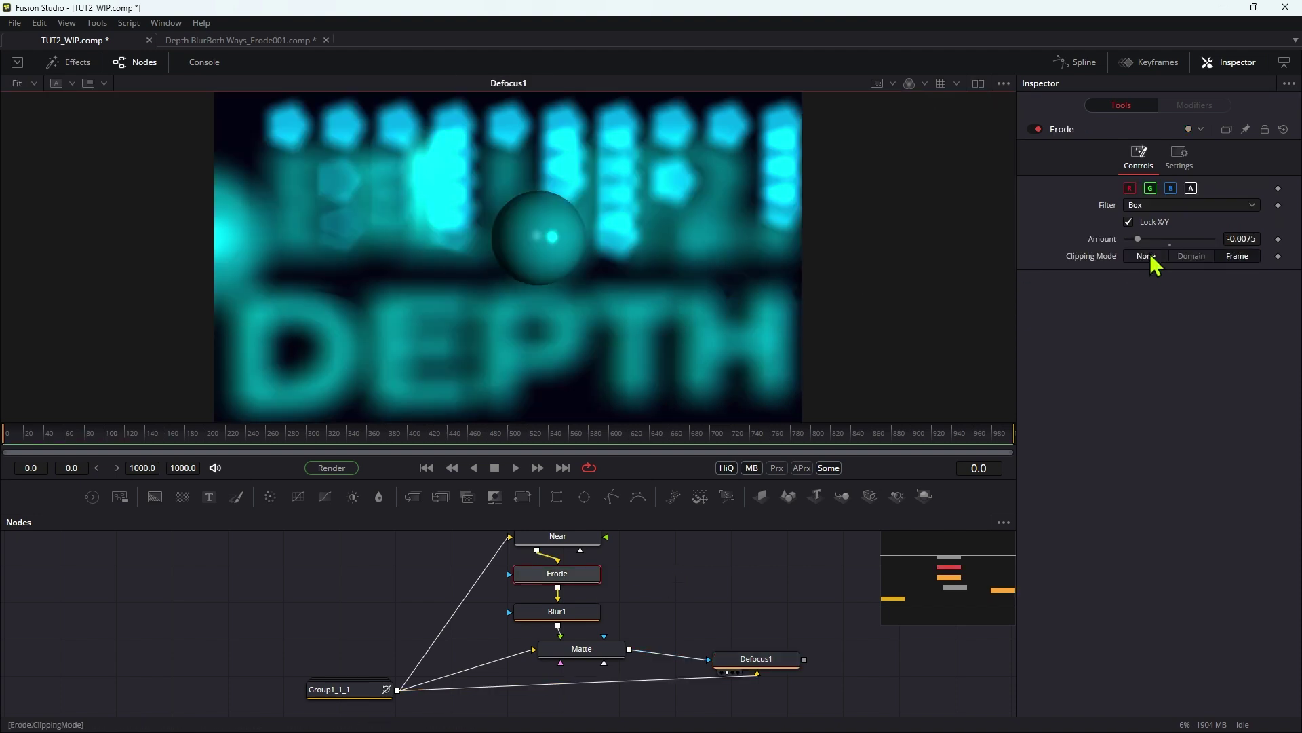
{"action": "left_click_drag", "start_coordinate": [1139, 240], "coordinate": [1142, 241]}
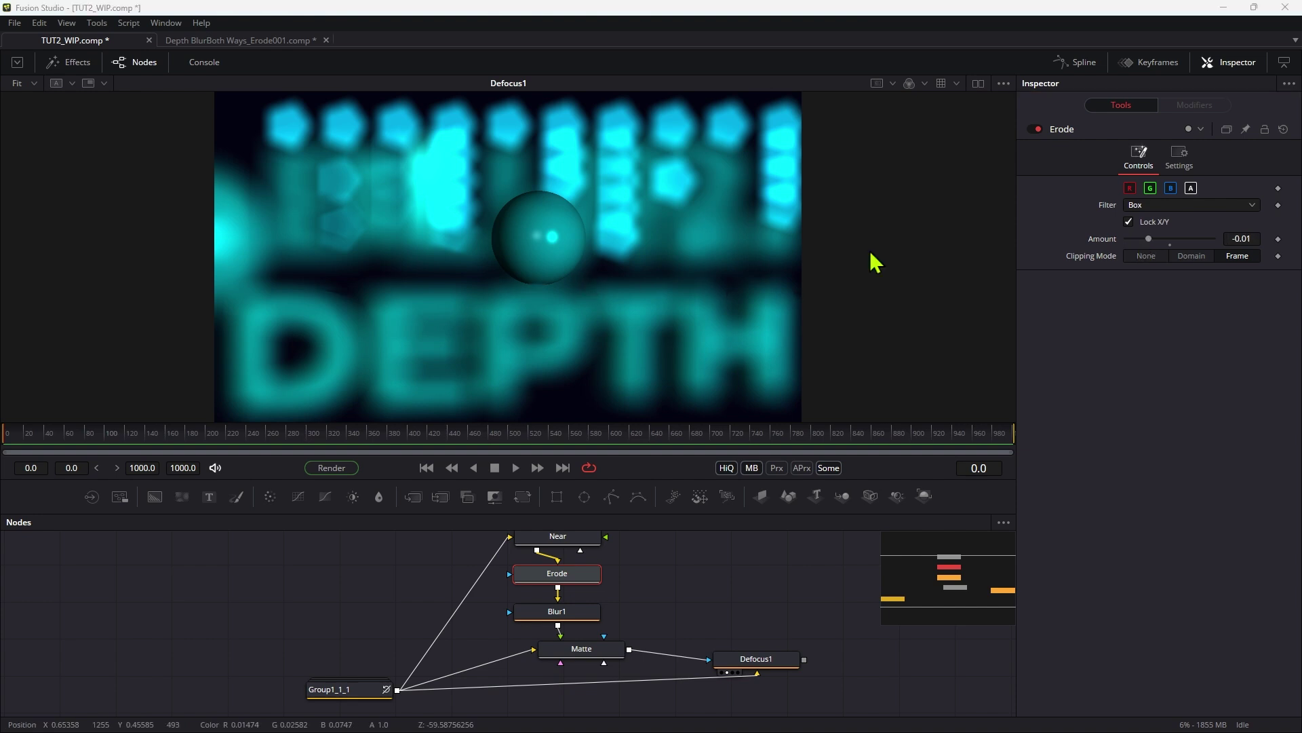
{"action": "left_click", "coordinate": [1255, 237]}
{"action": "type", "text": "-0.01"}
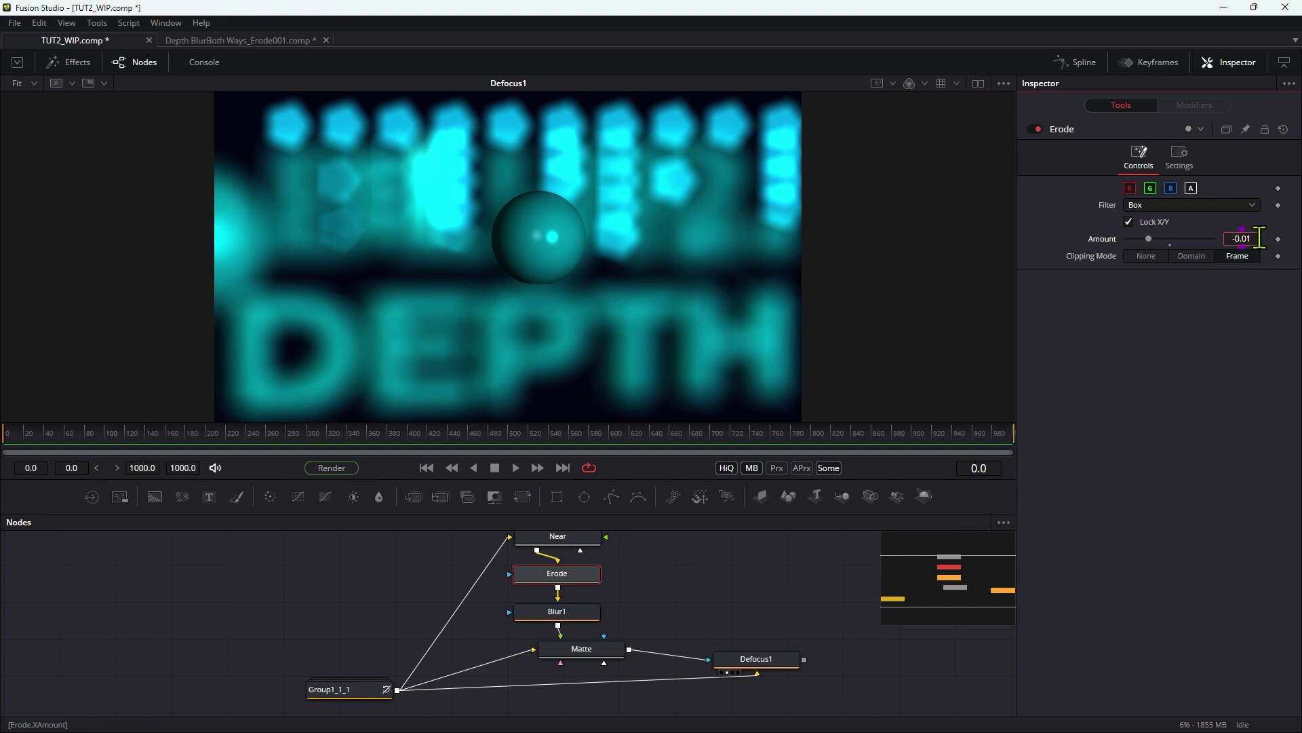
{"action": "type", "text": "5"}
{"action": "left_click", "coordinate": [566, 287]}
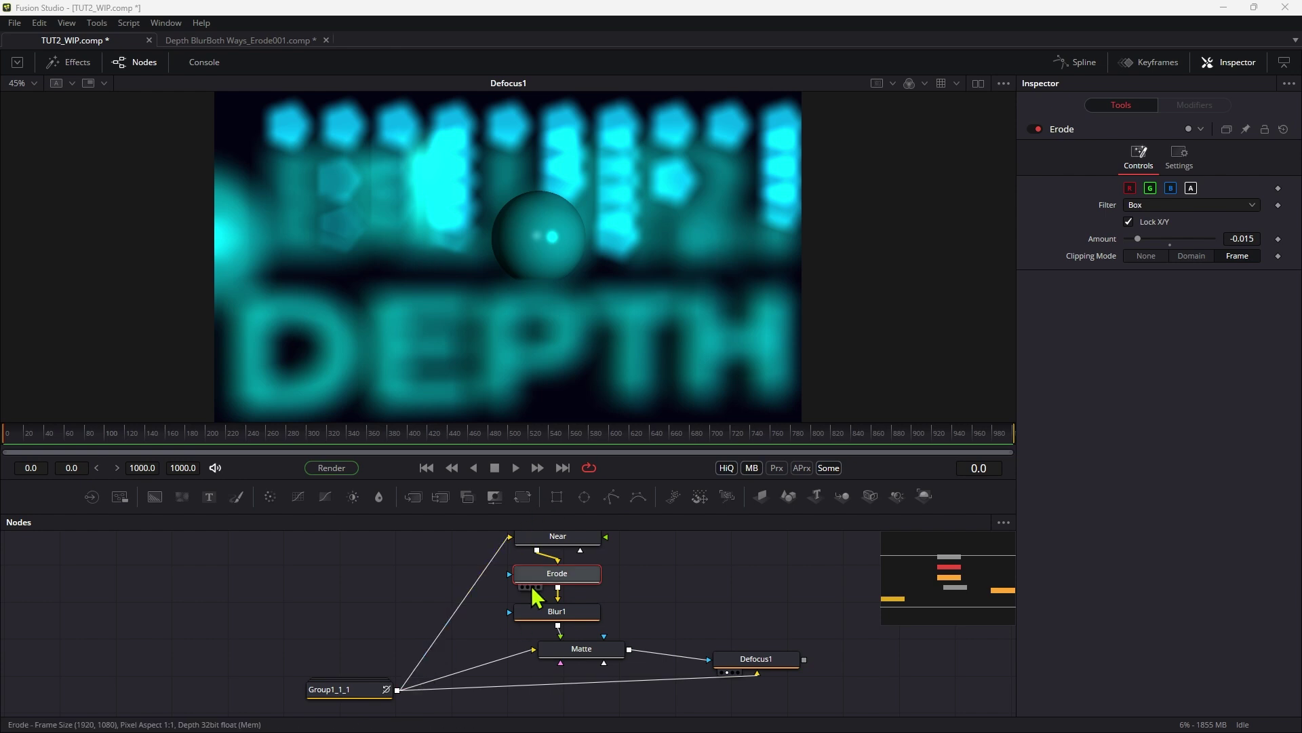
{"action": "left_click", "coordinate": [561, 537]}
{"action": "scroll", "coordinate": [561, 536], "scroll_direction": "up", "scroll_amount": 1}
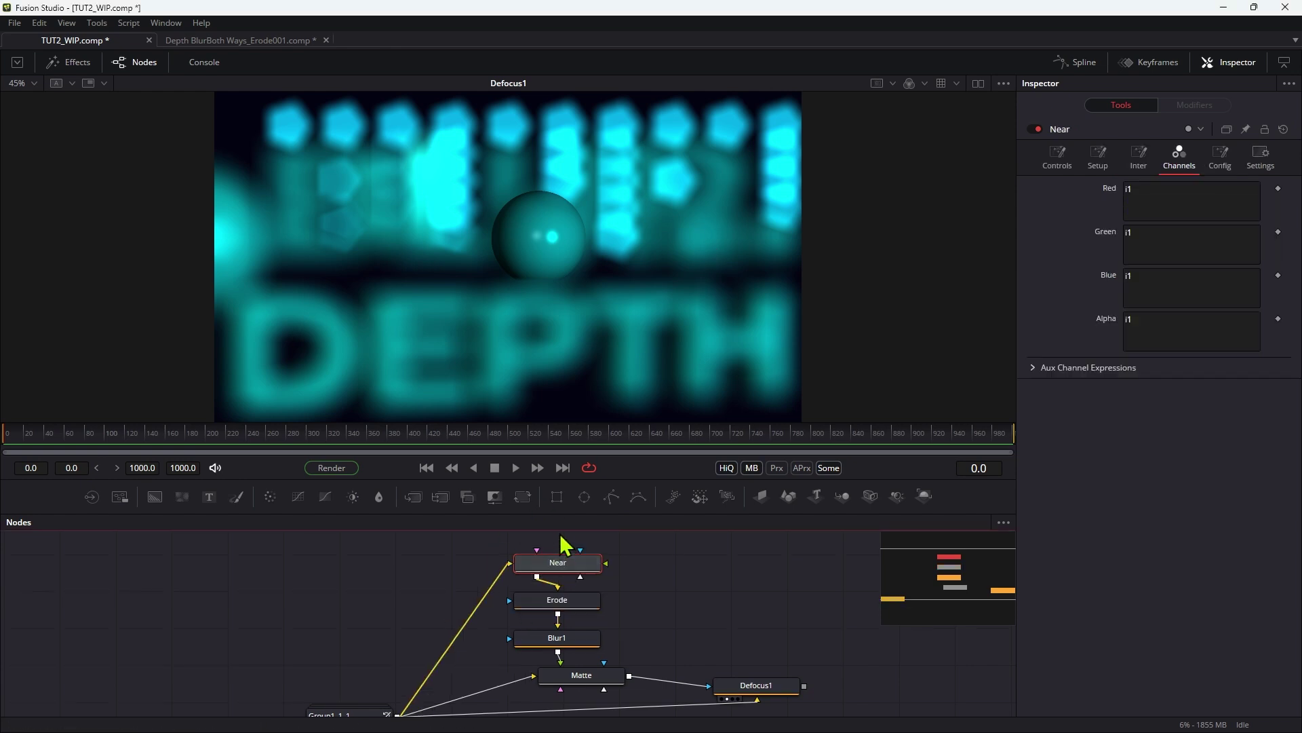
Set Near's Focal Point to -51 and select the Erode and Blur1 nodes together
{"action": "left_click", "coordinate": [1057, 154]}
{"action": "left_click", "coordinate": [1257, 187]}
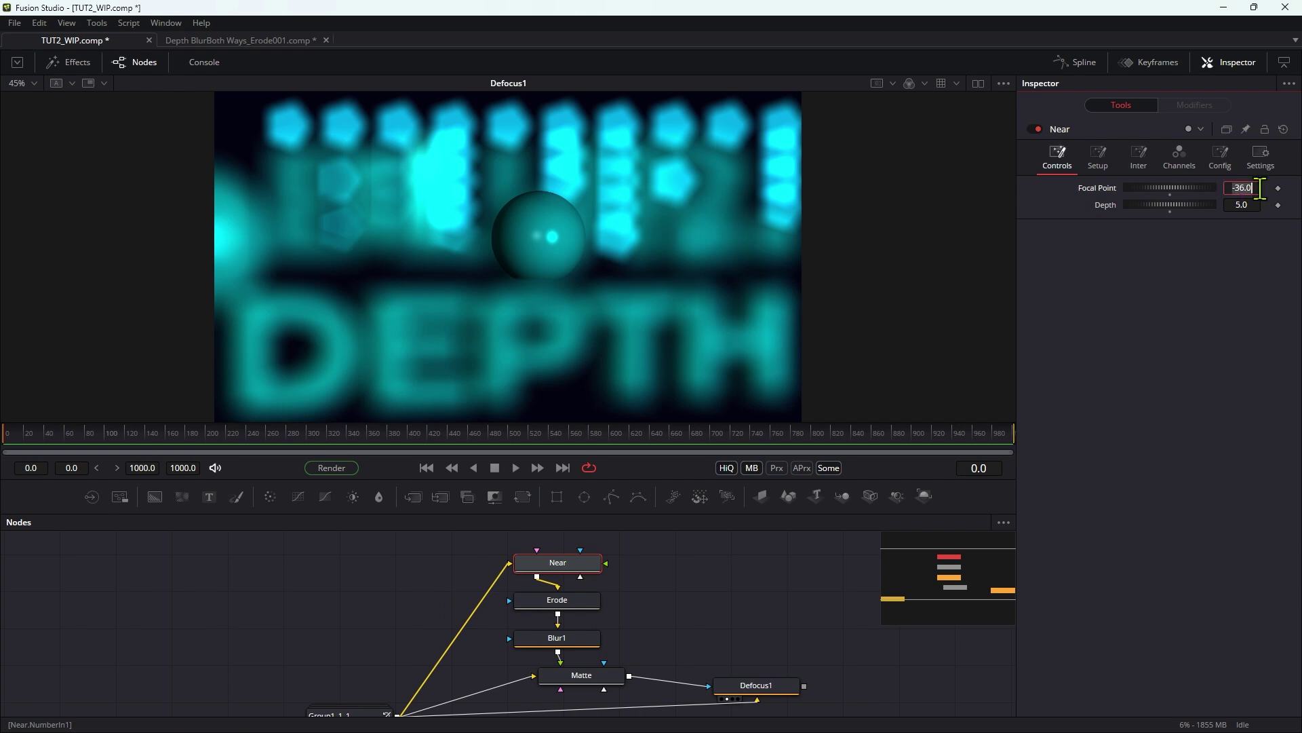
{"action": "key", "text": "BackSpace"}
{"action": "type", "text": "-51"}
{"action": "key", "text": "Tab"}
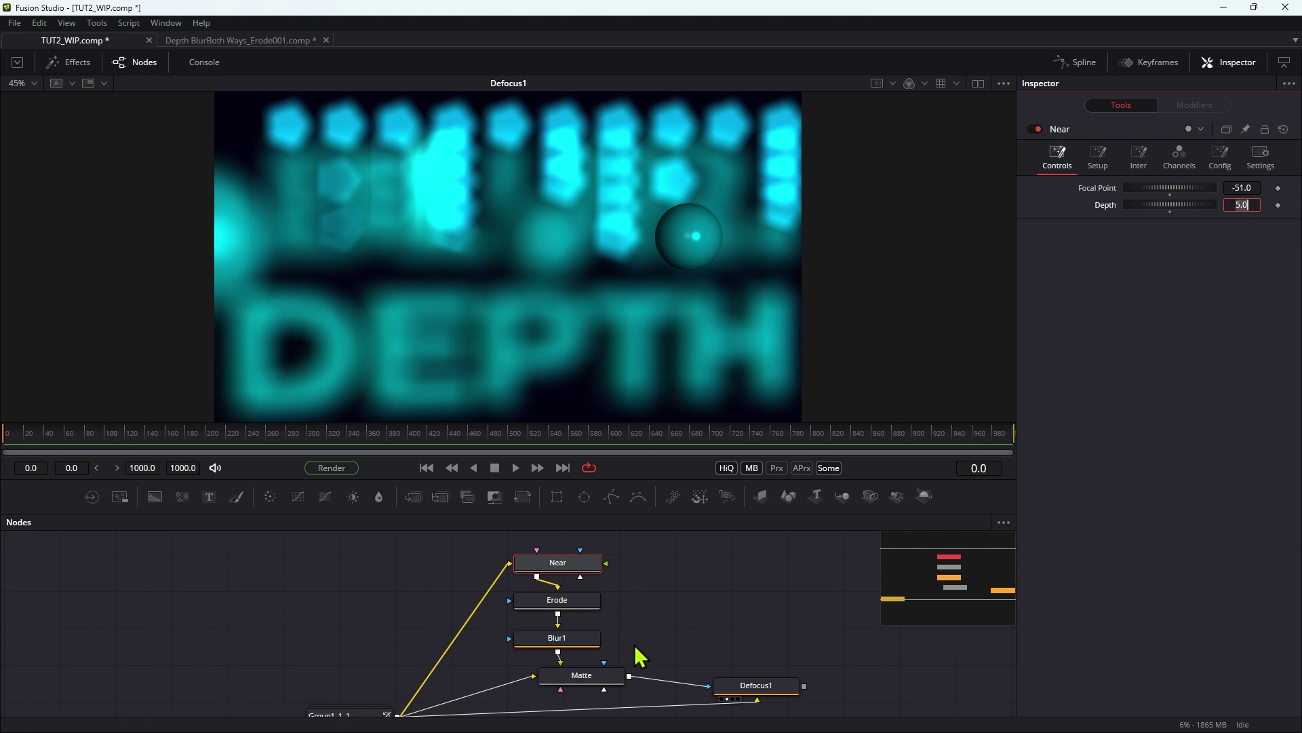
{"action": "left_click_drag", "start_coordinate": [638, 641], "coordinate": [547, 600]}
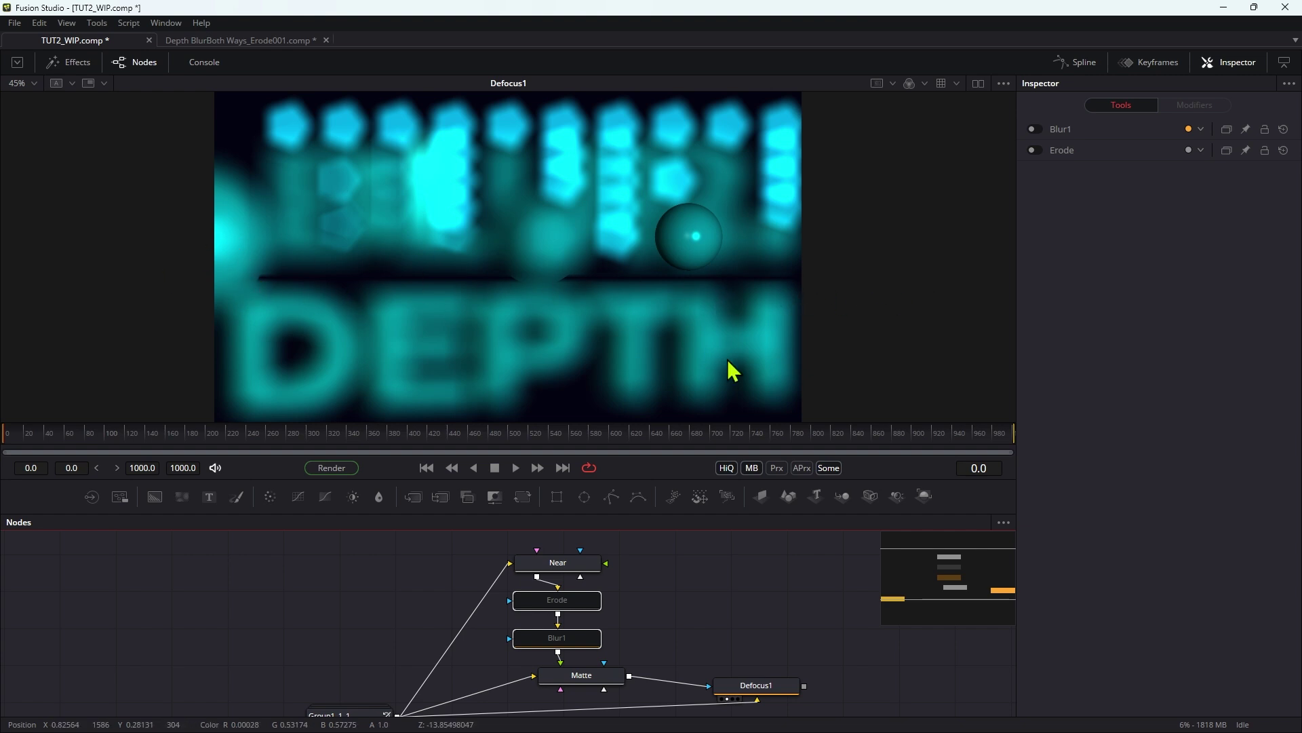
Re-enable the selected Erode and Blur1 nodes with Ctrl+P
{"action": "key", "text": "ctrl+p"}
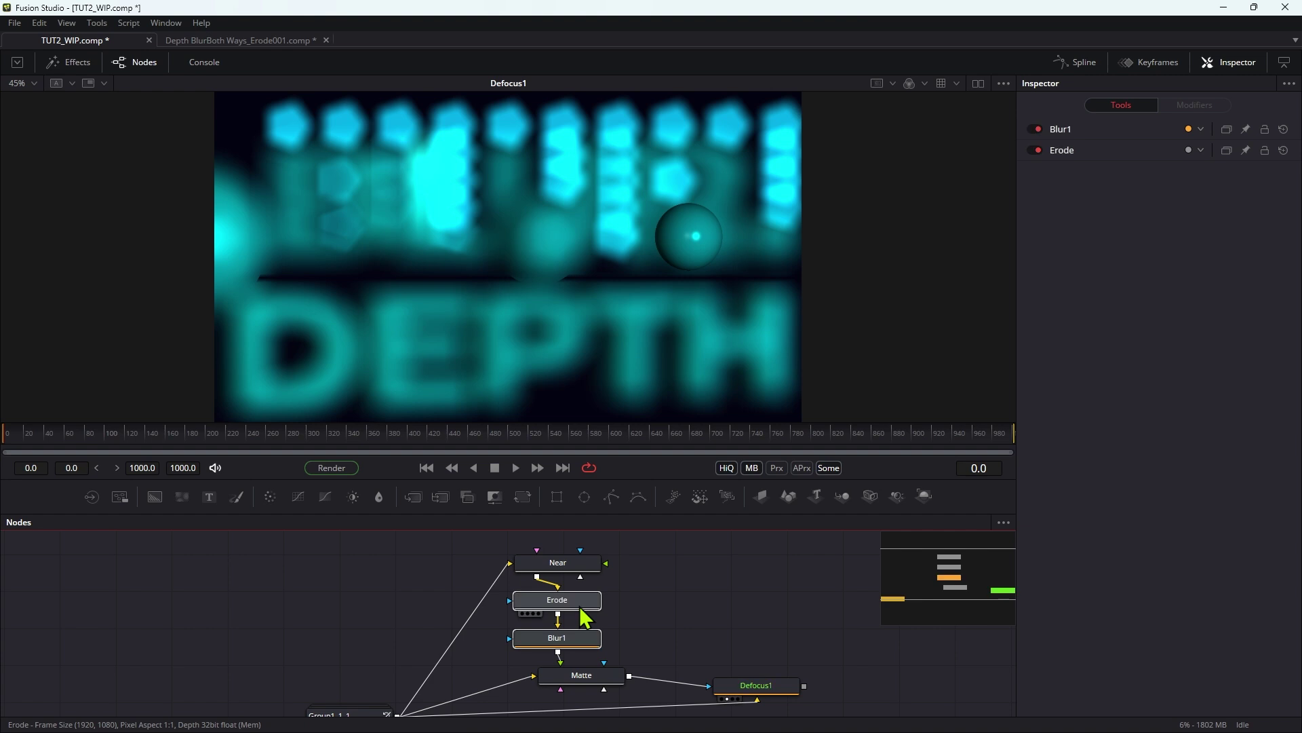